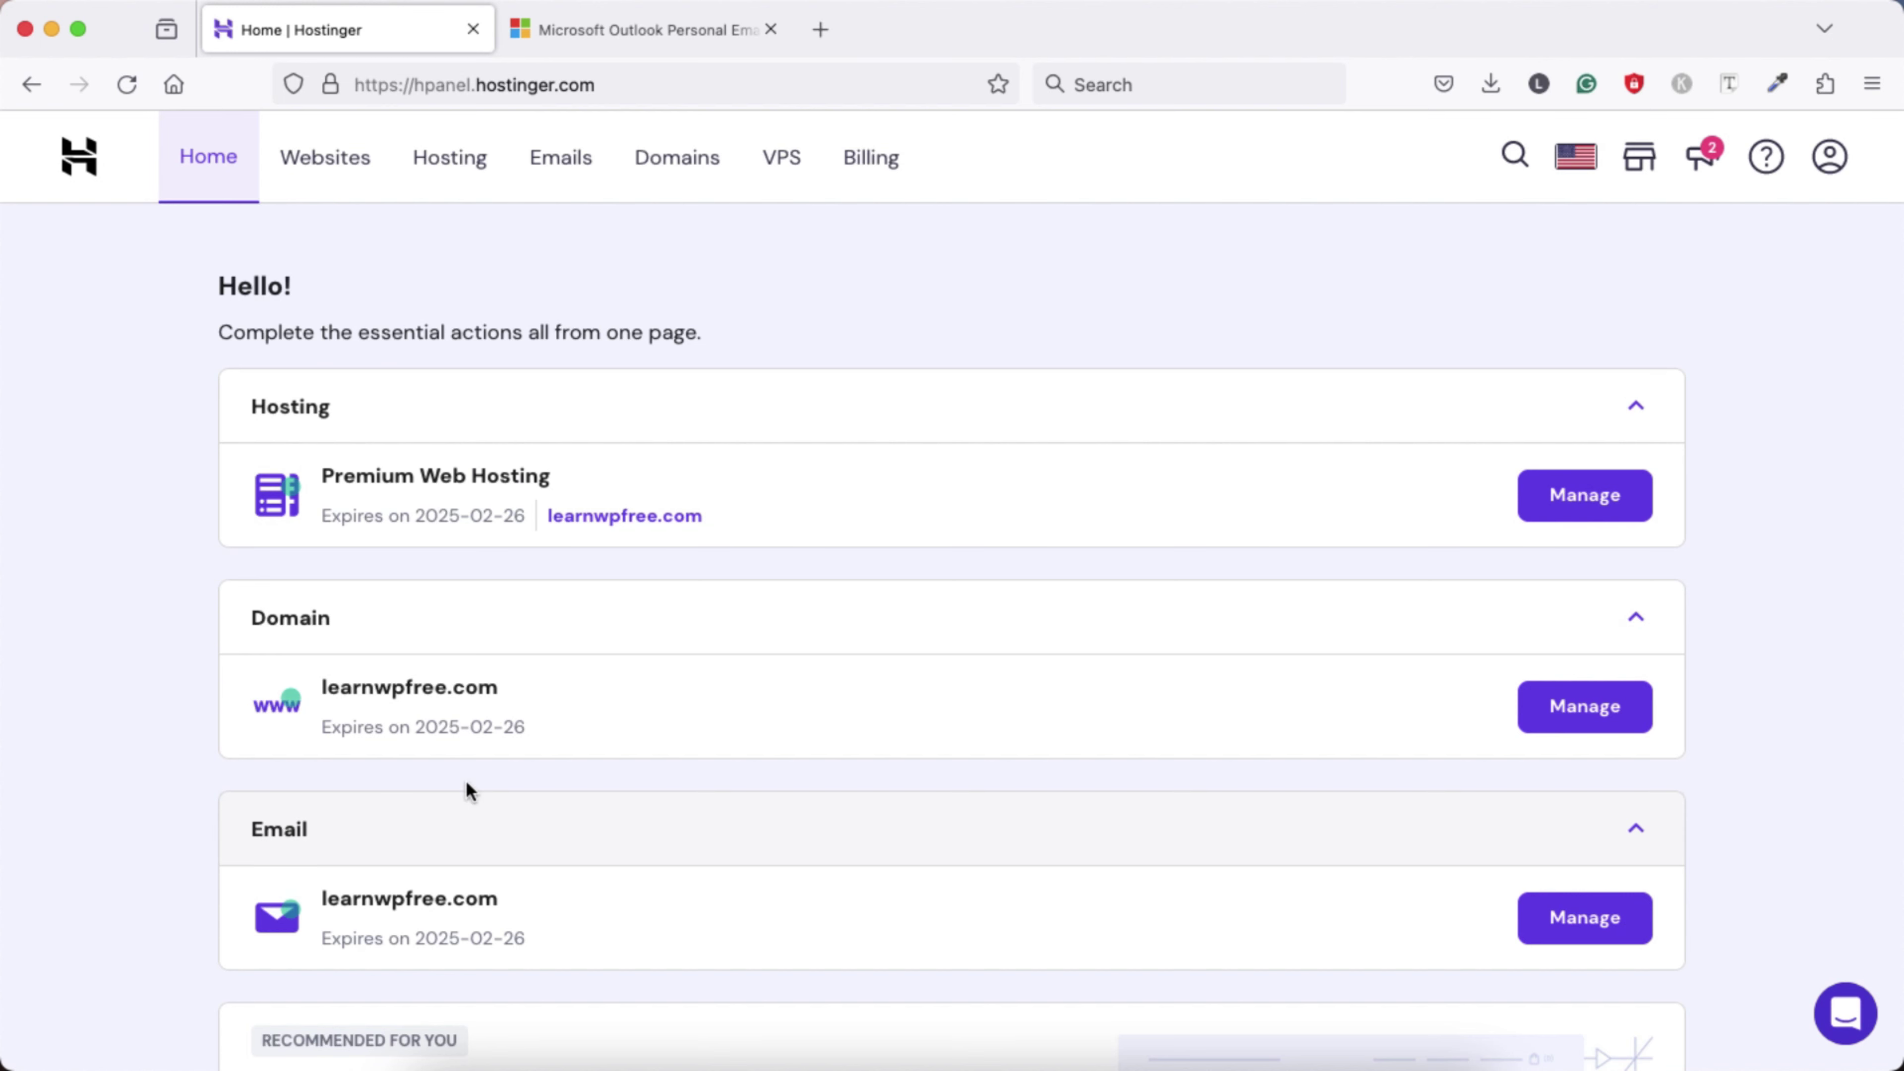
Open the email account management for learnwpfree.com and copy the mailbox's email address
{"action": "left_click", "coordinate": [1572, 917]}
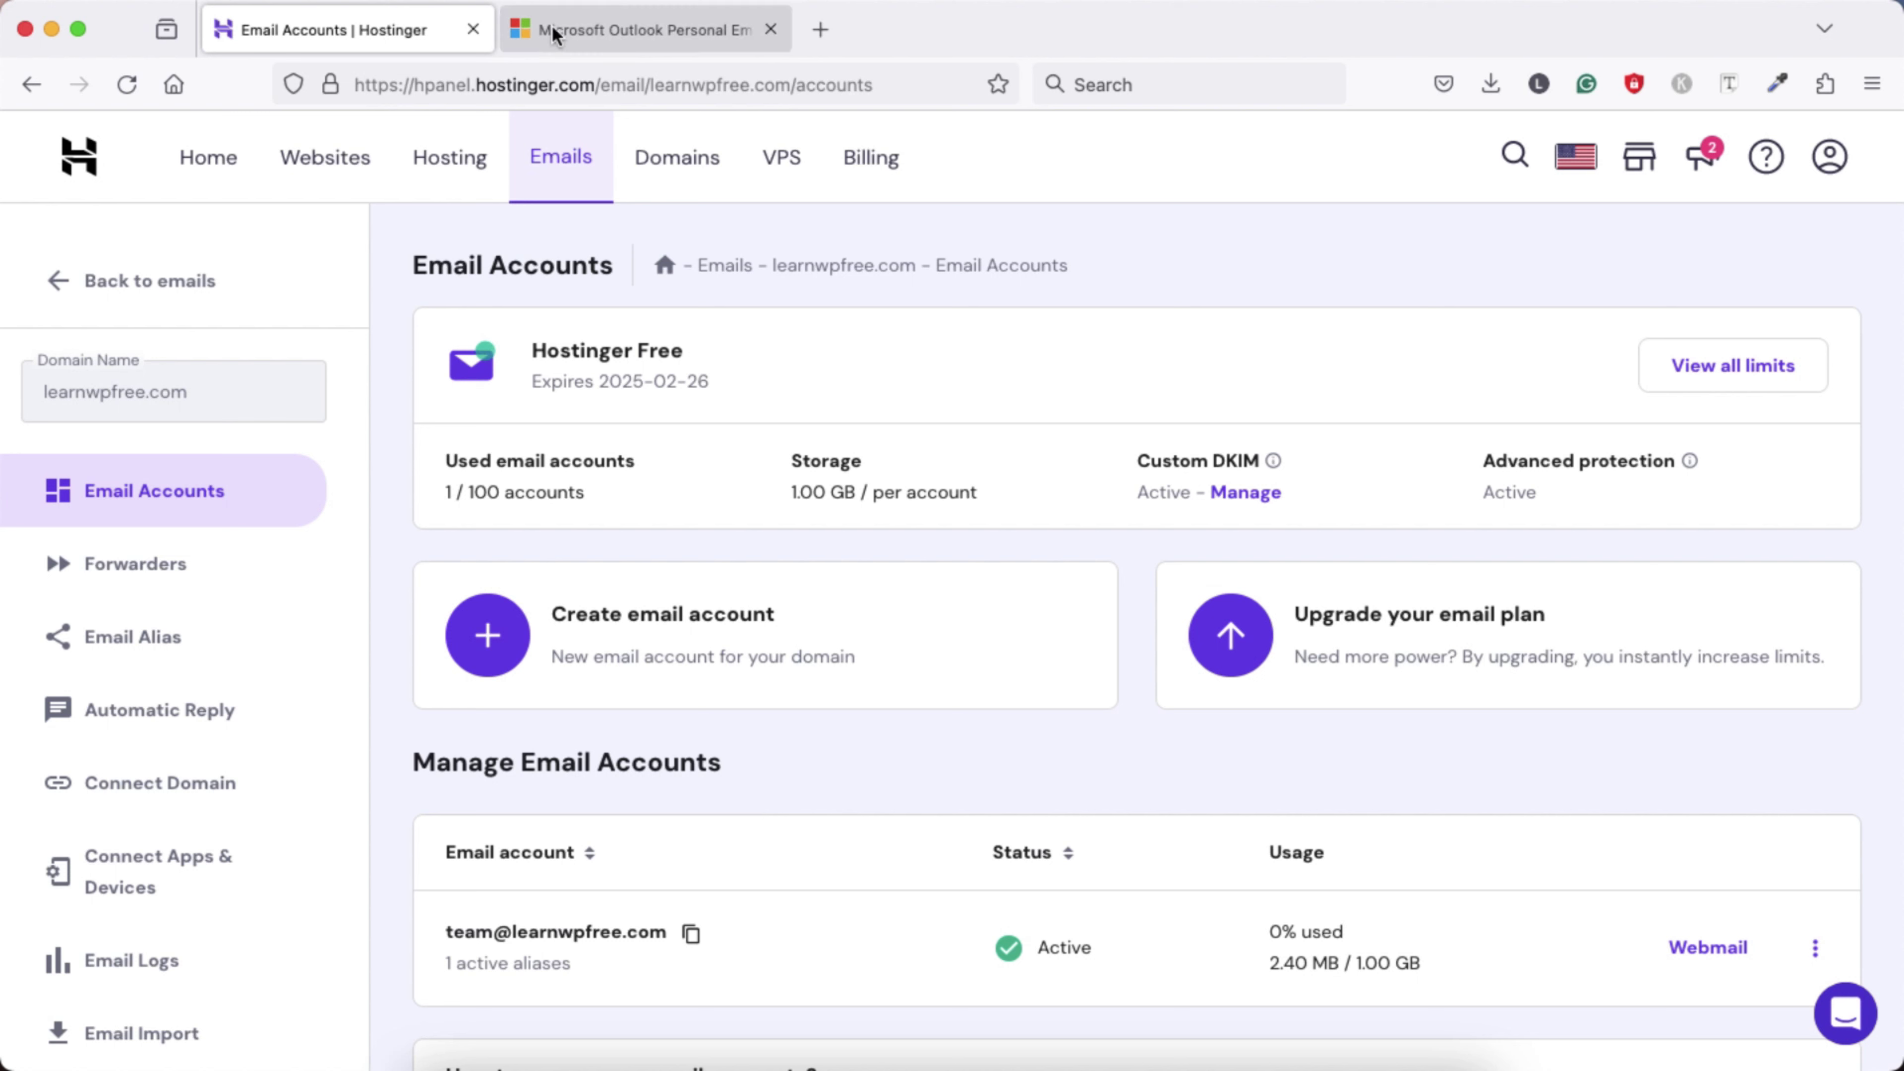
{"action": "left_click", "coordinate": [626, 28]}
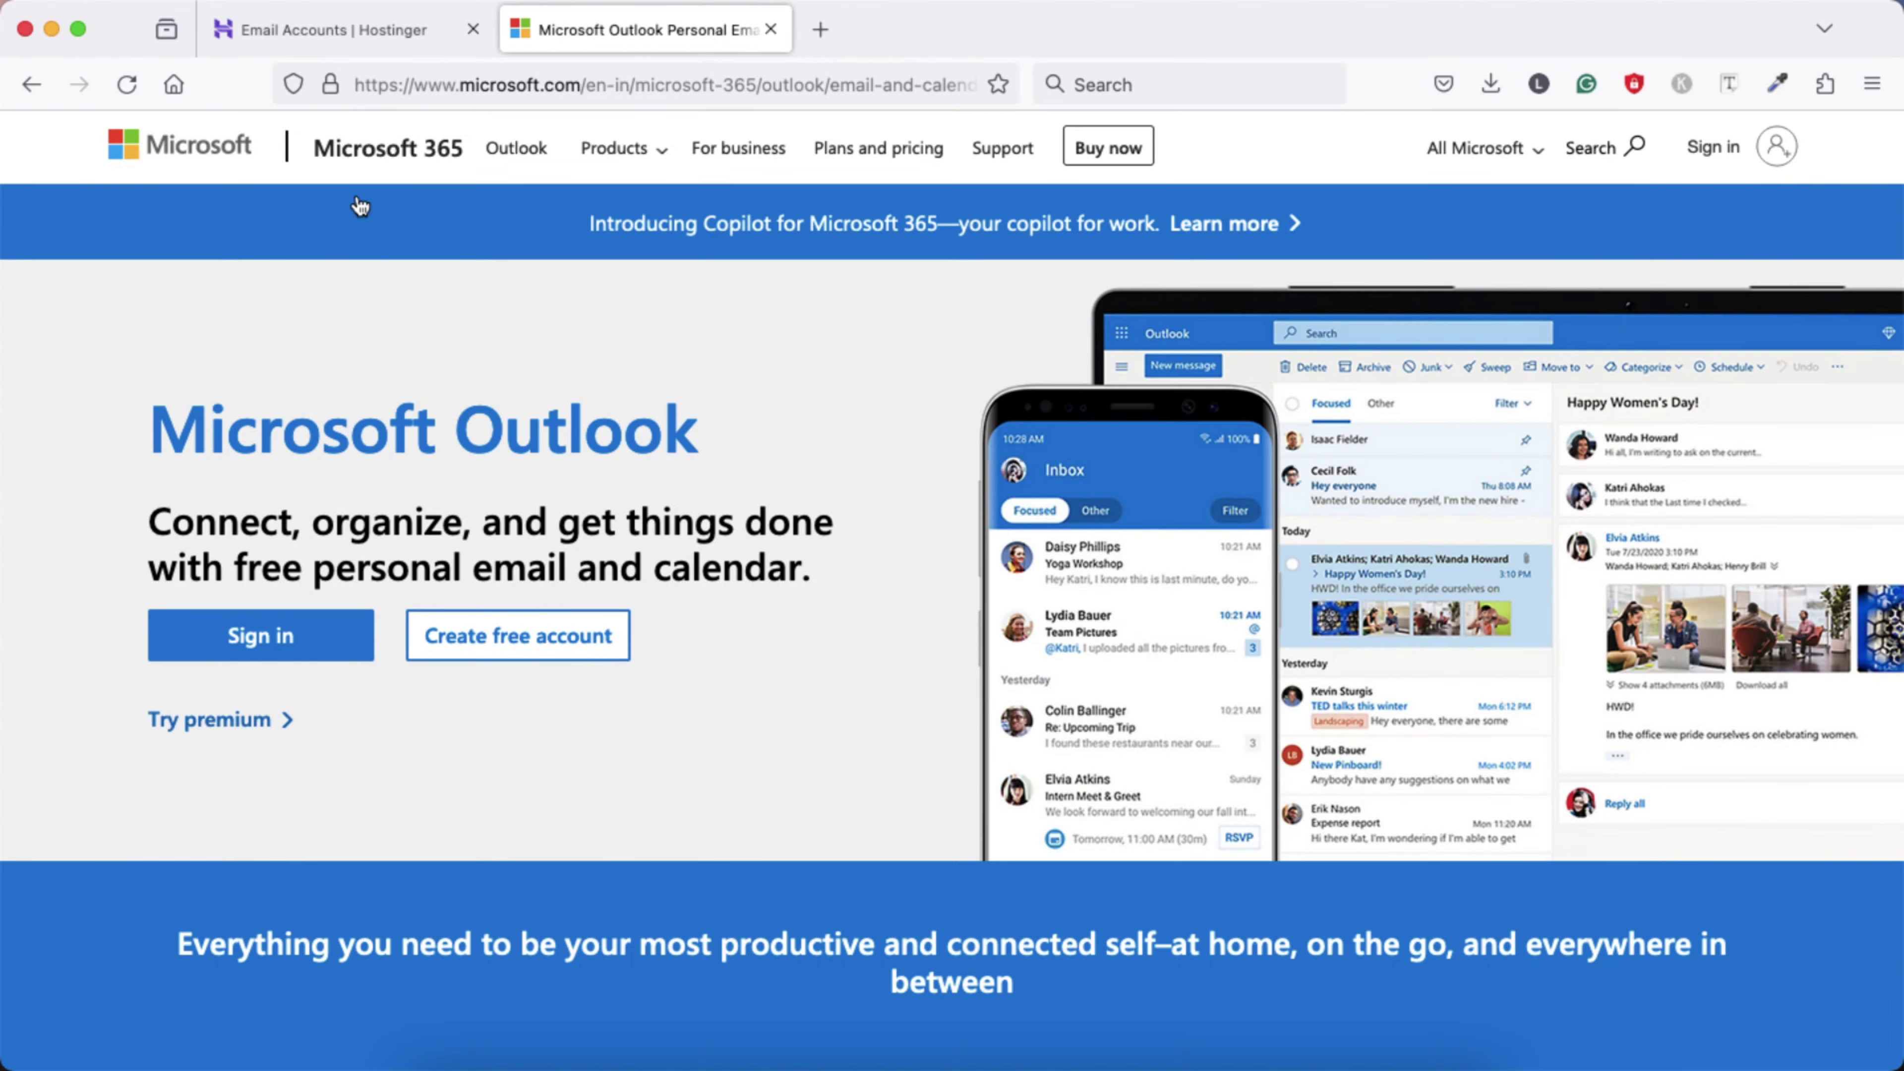
{"action": "left_click", "coordinate": [192, 86]}
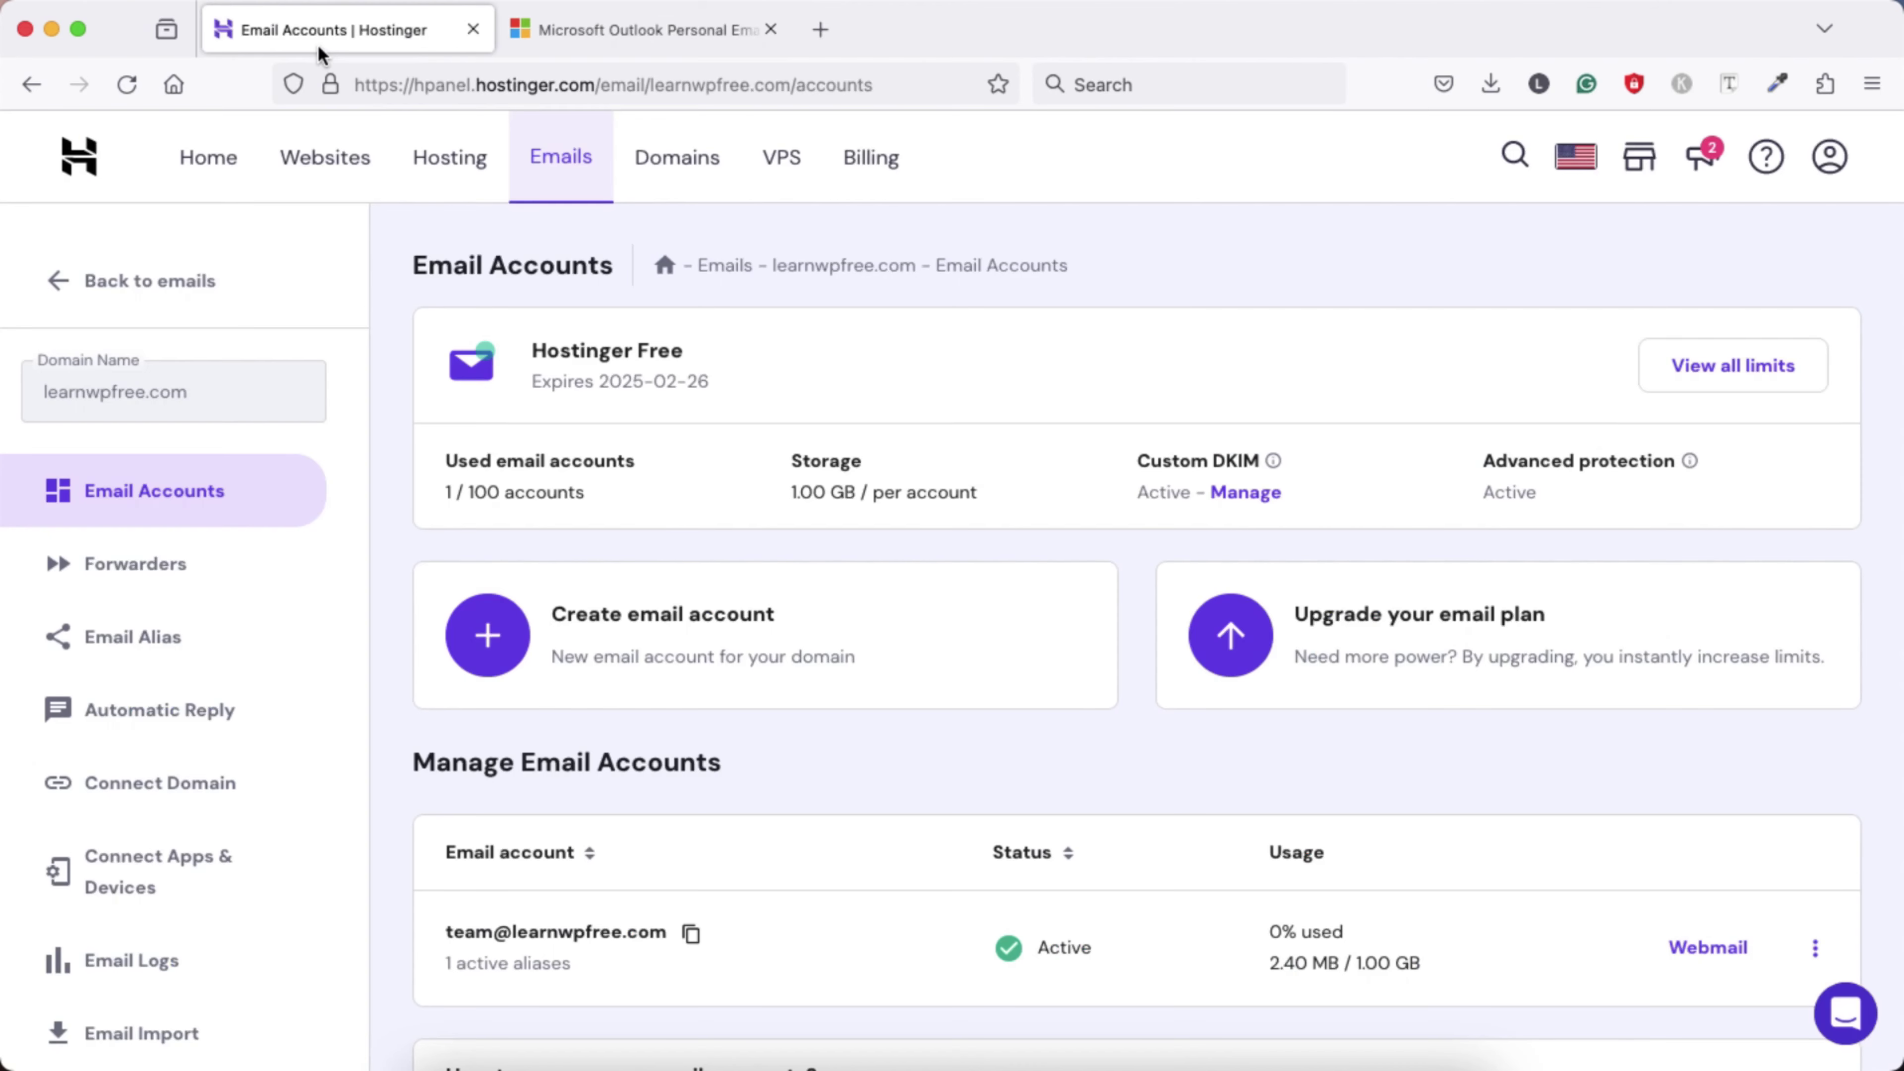
{"action": "left_click", "coordinate": [690, 934]}
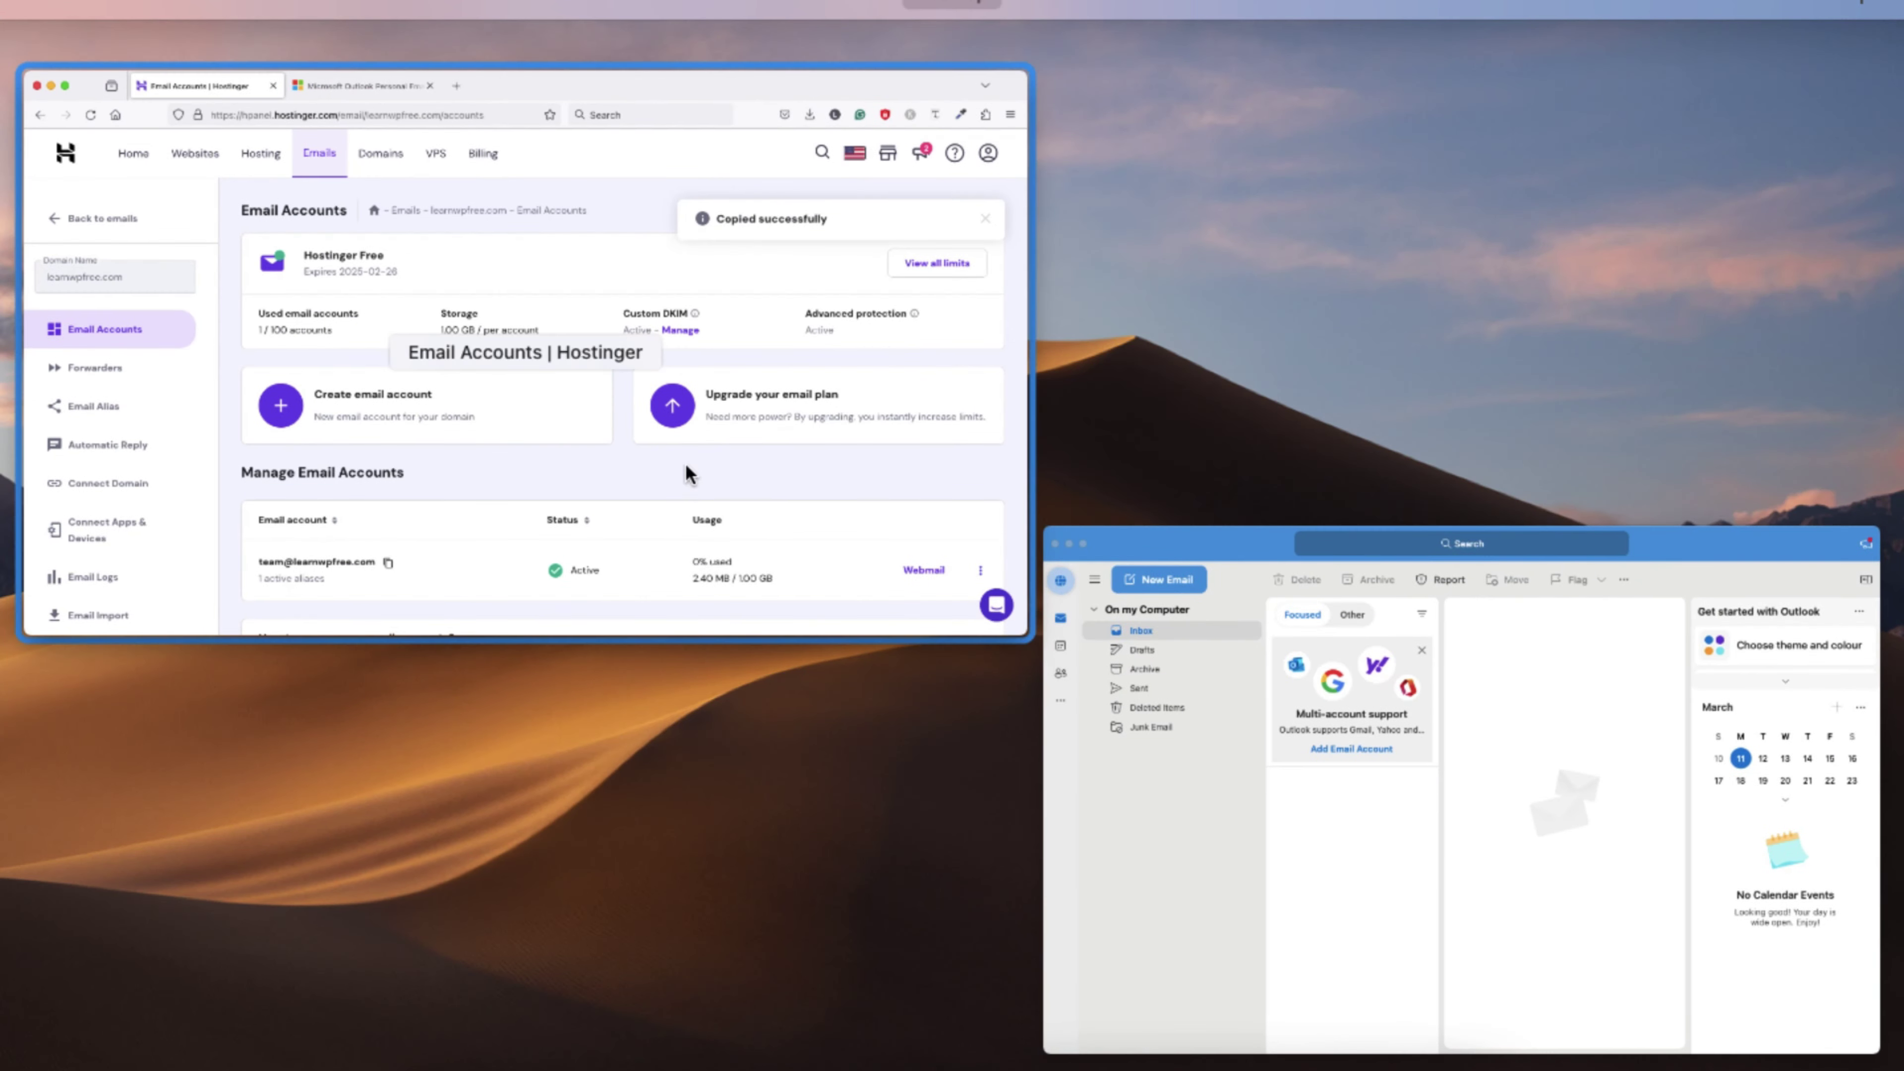
Switch to Outlook, enter the copied email address as the new account, and choose to sync directly with IMAP
{"action": "left_click", "coordinate": [1283, 798]}
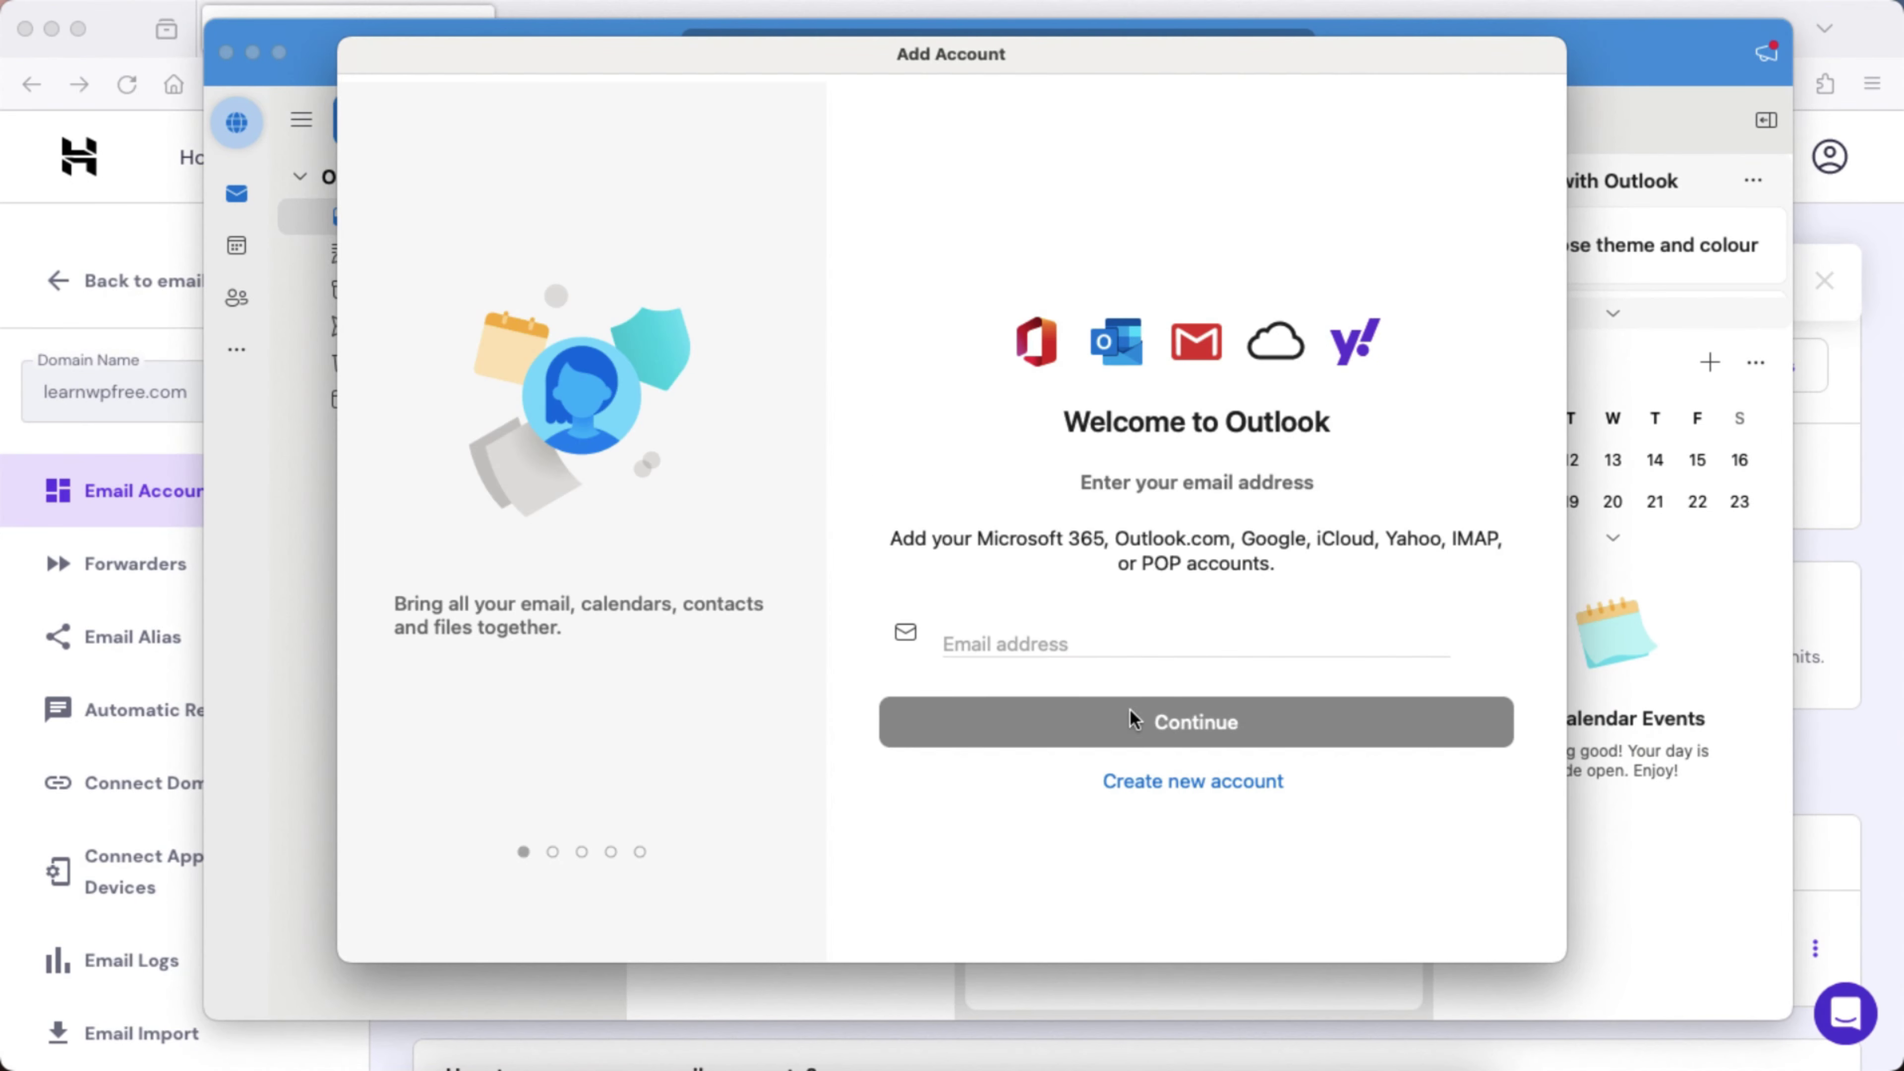
{"action": "key", "text": "super+v"}
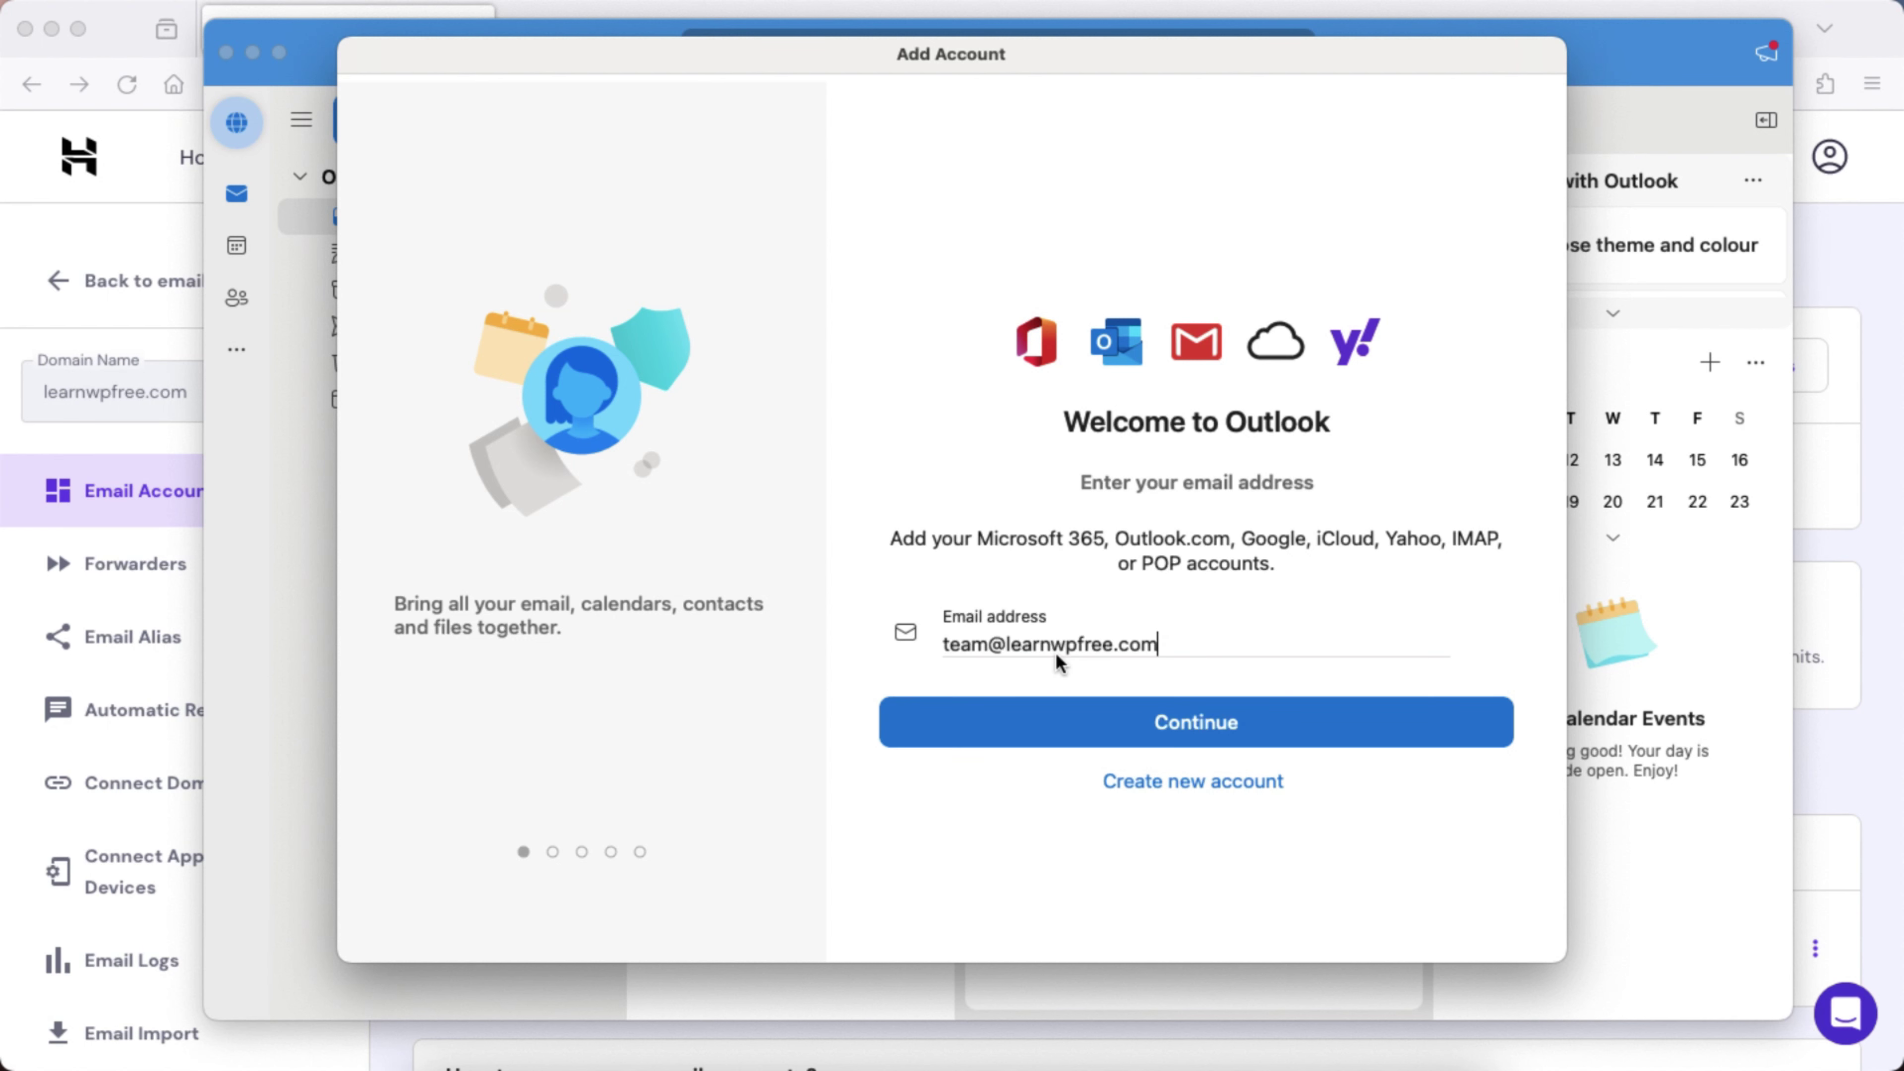
{"action": "left_click", "coordinate": [1174, 722]}
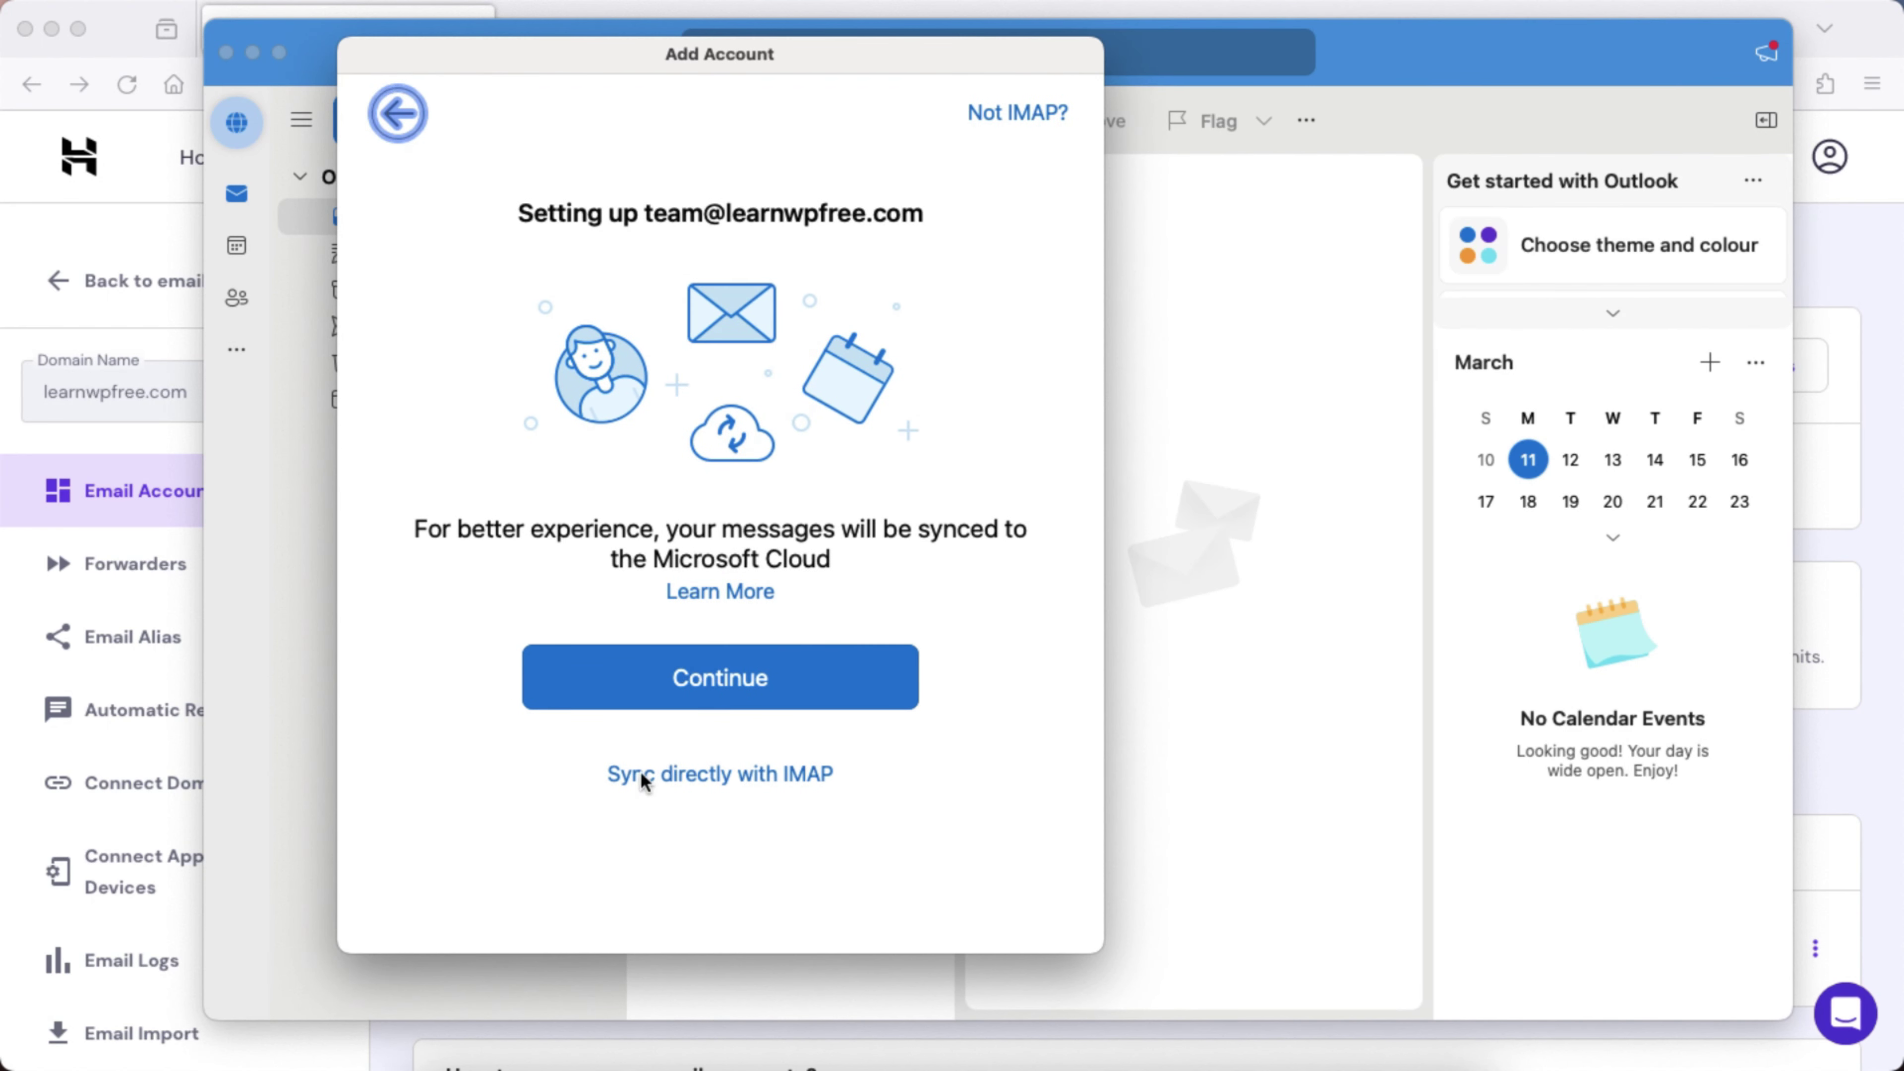
{"action": "left_click", "coordinate": [748, 773]}
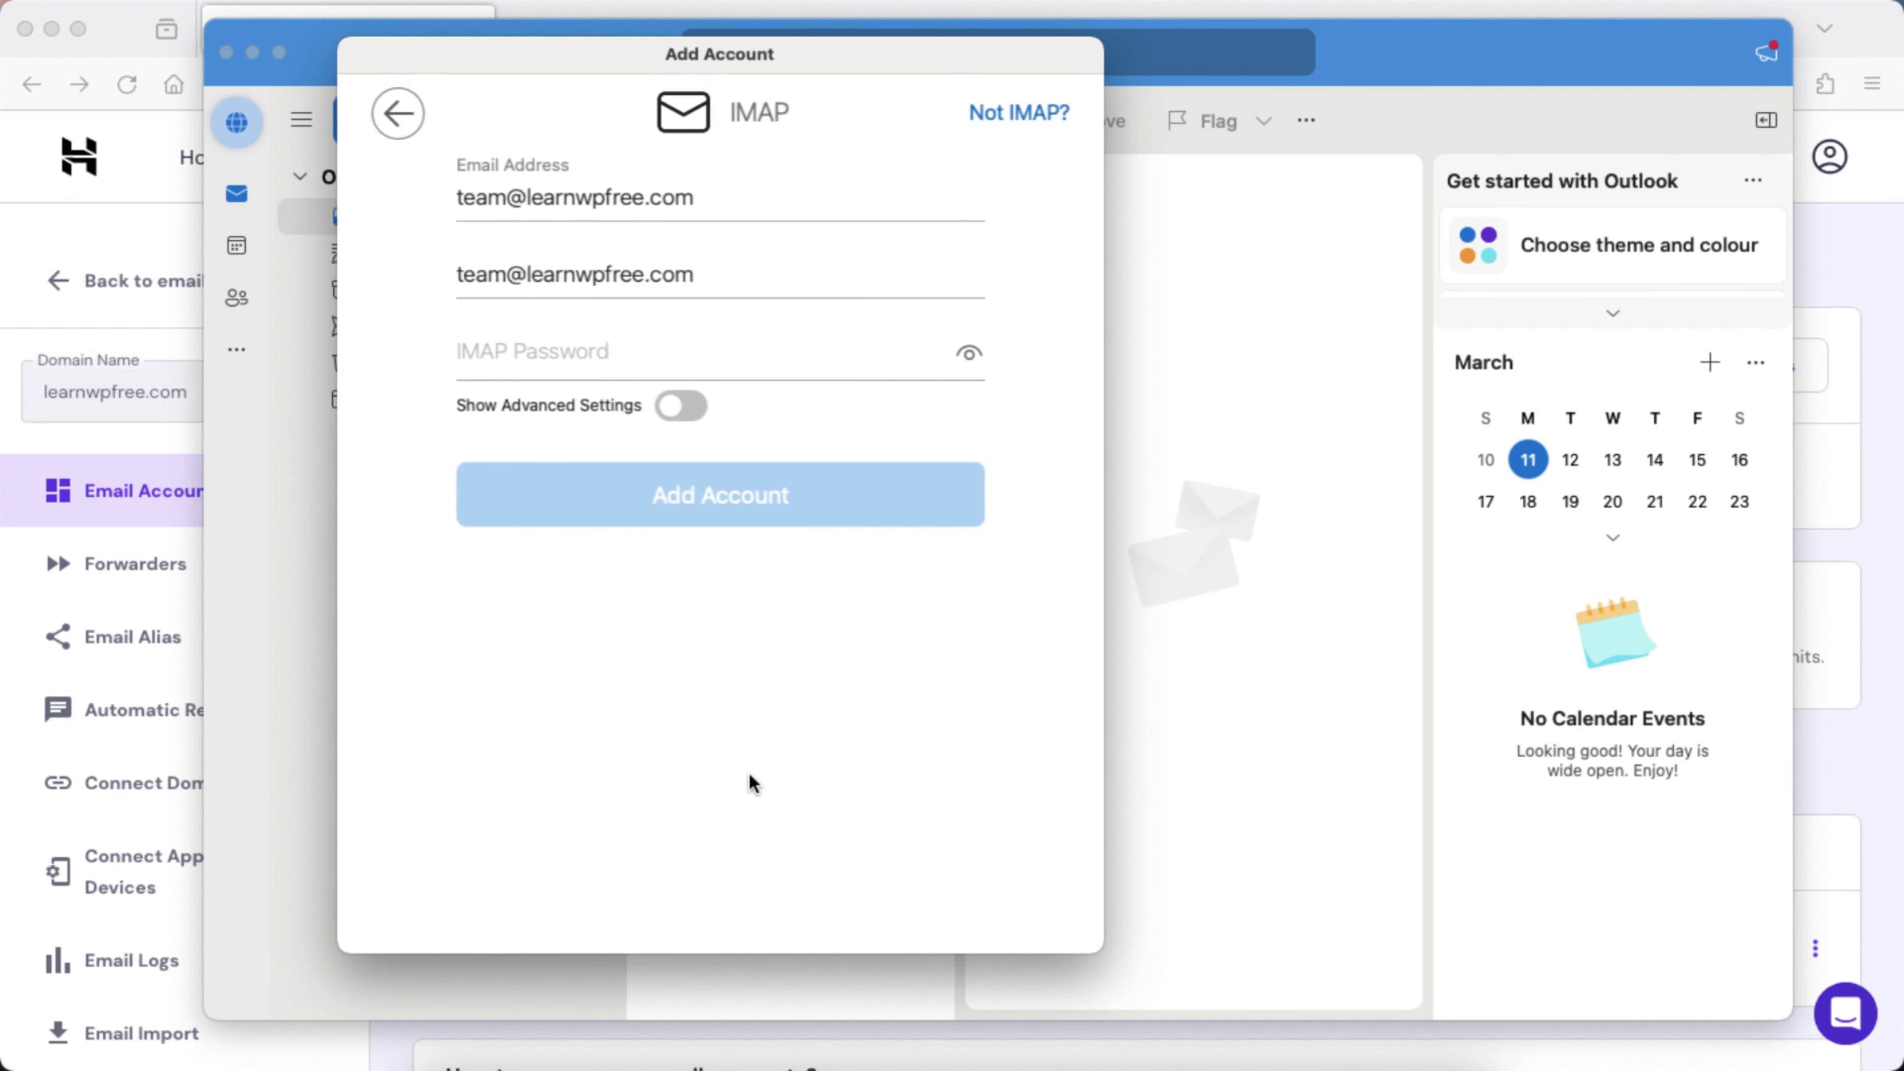
Show the advanced IMAP settings and enter the mailbox's IMAP password
{"action": "left_click", "coordinate": [681, 406]}
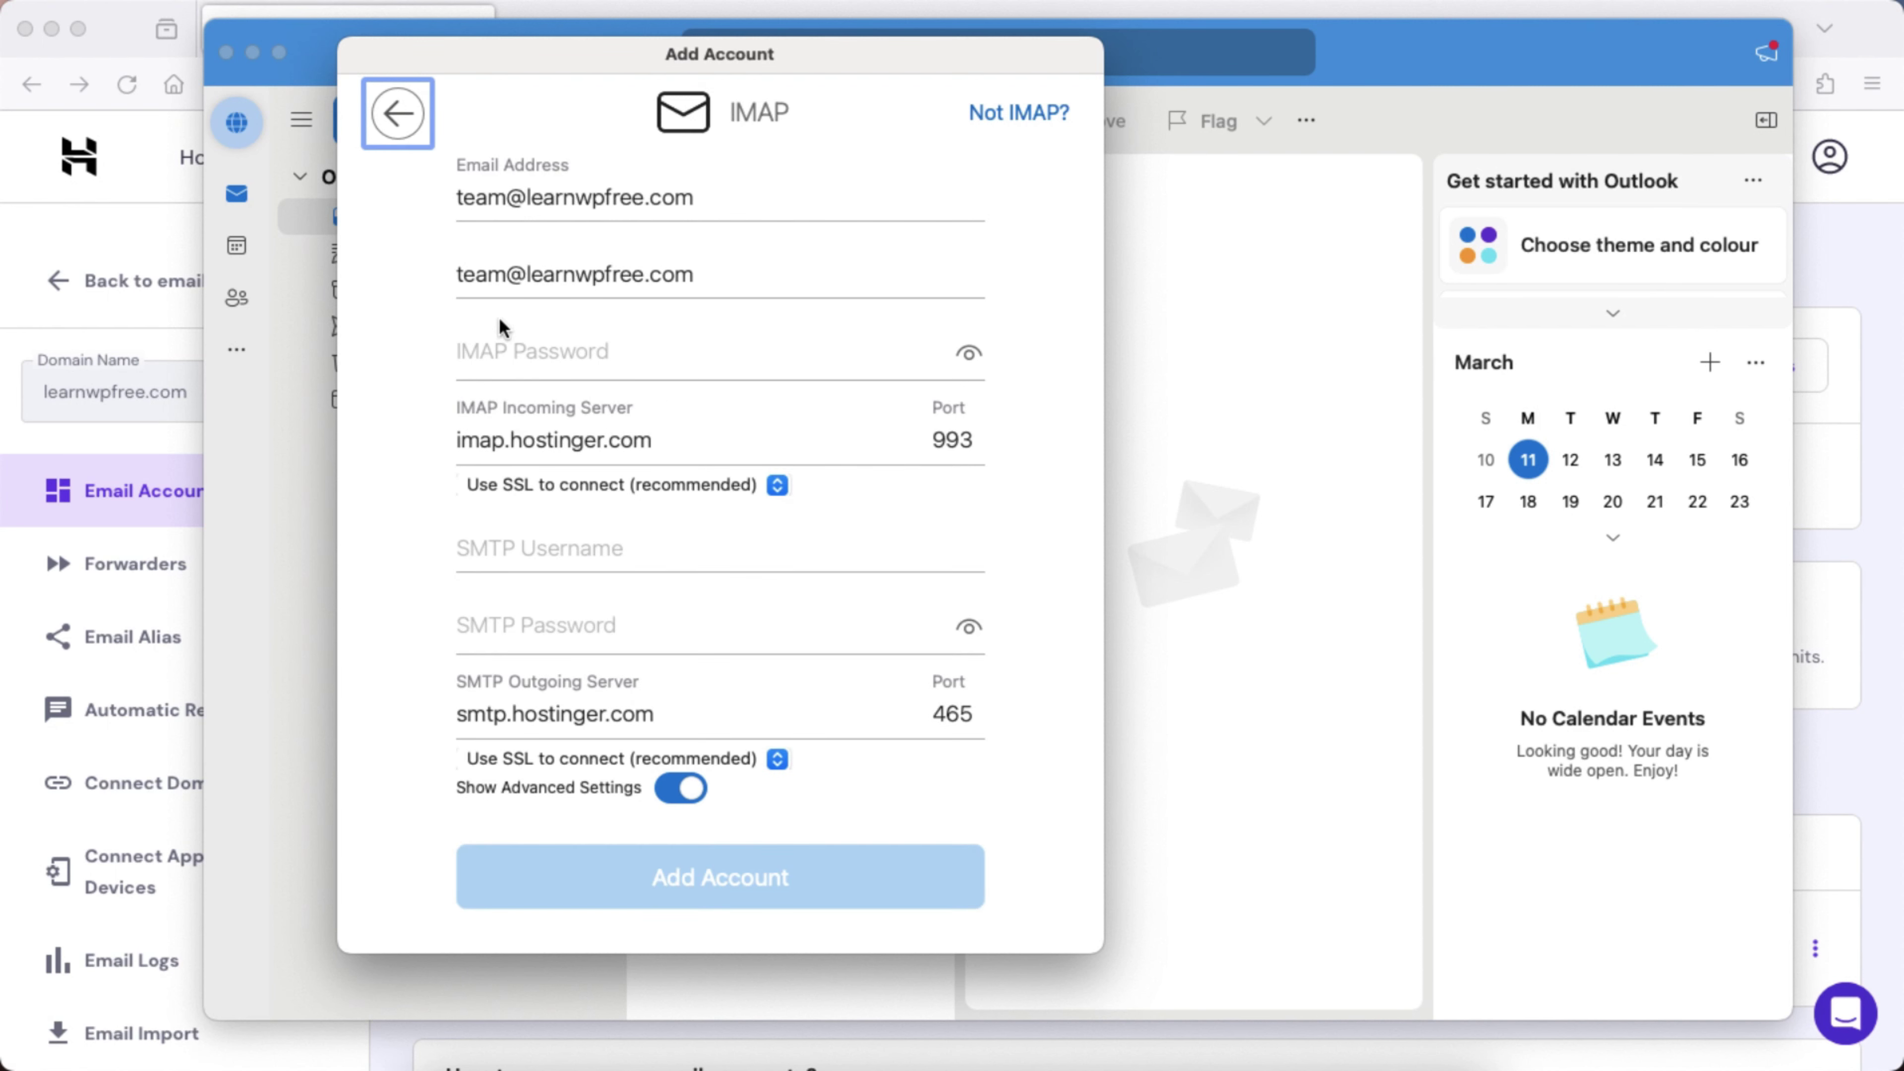
{"action": "left_click", "coordinate": [568, 352]}
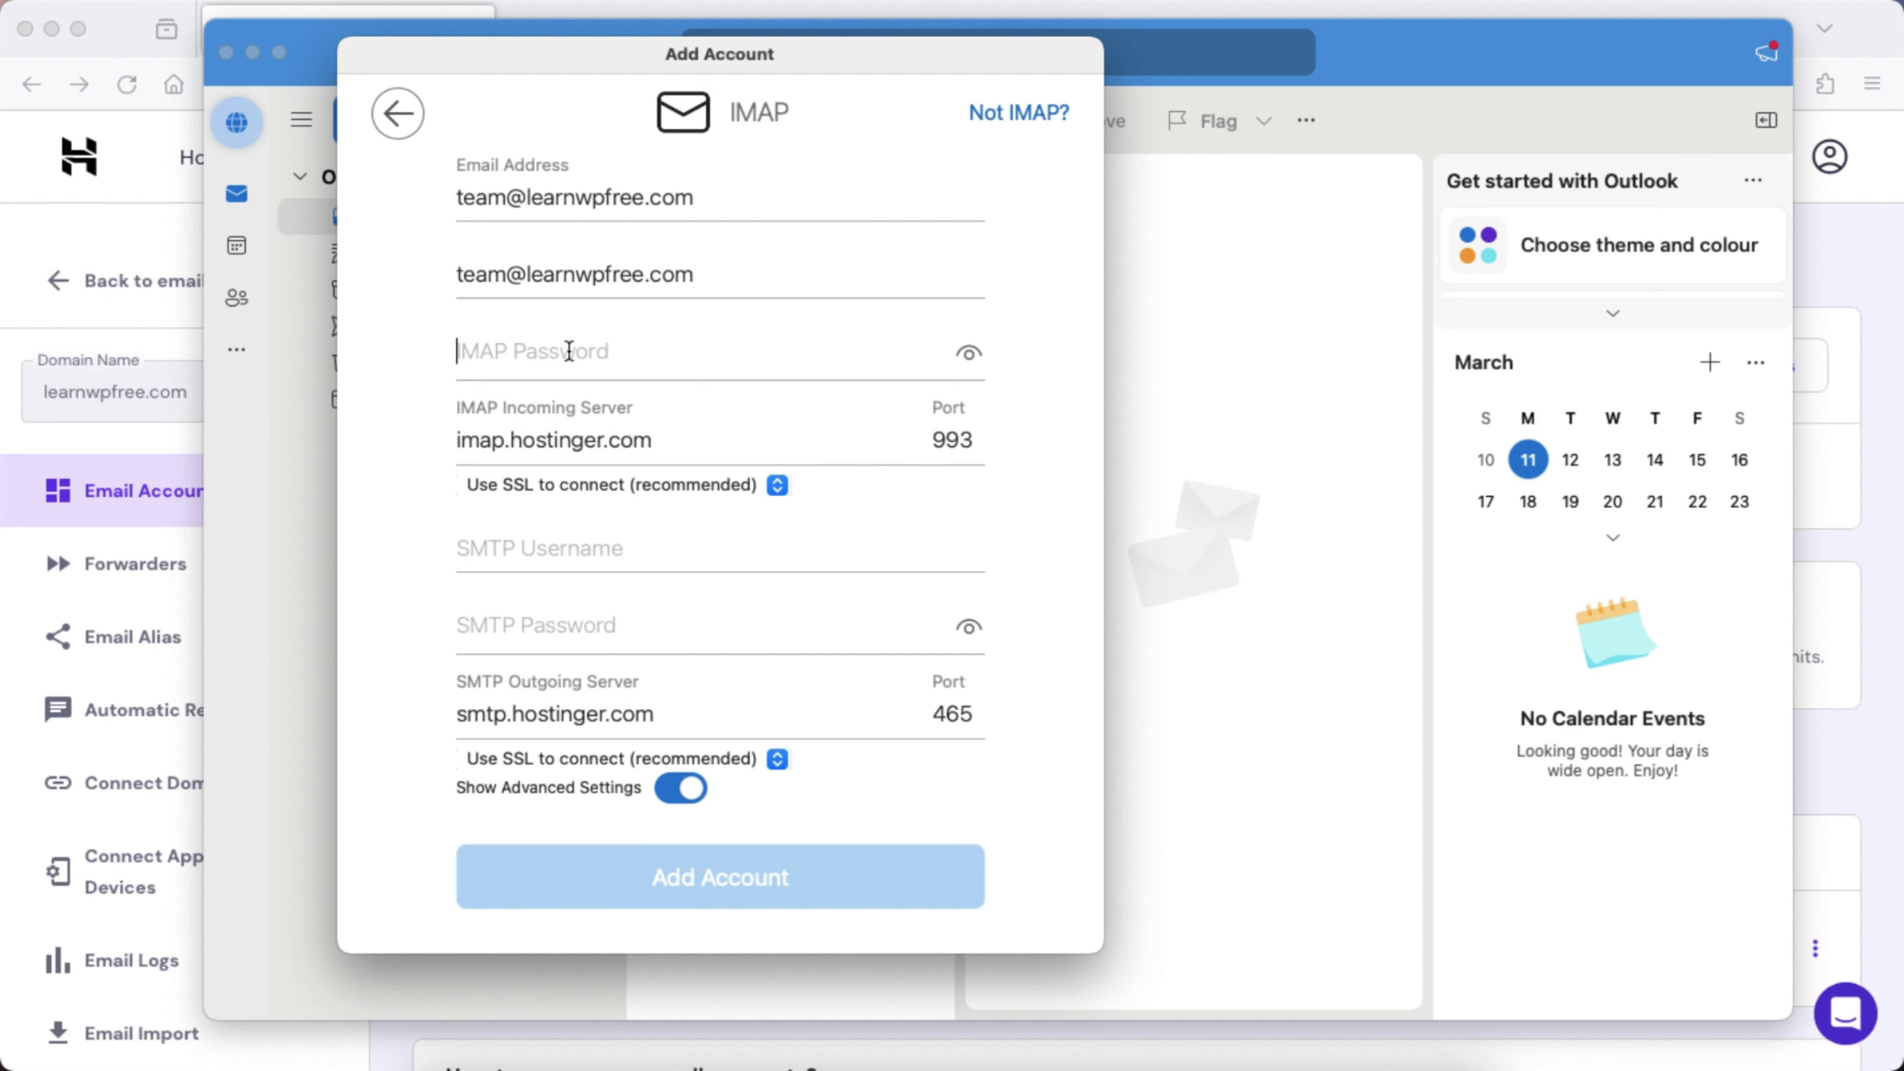
{"action": "type", "text": "••••••"}
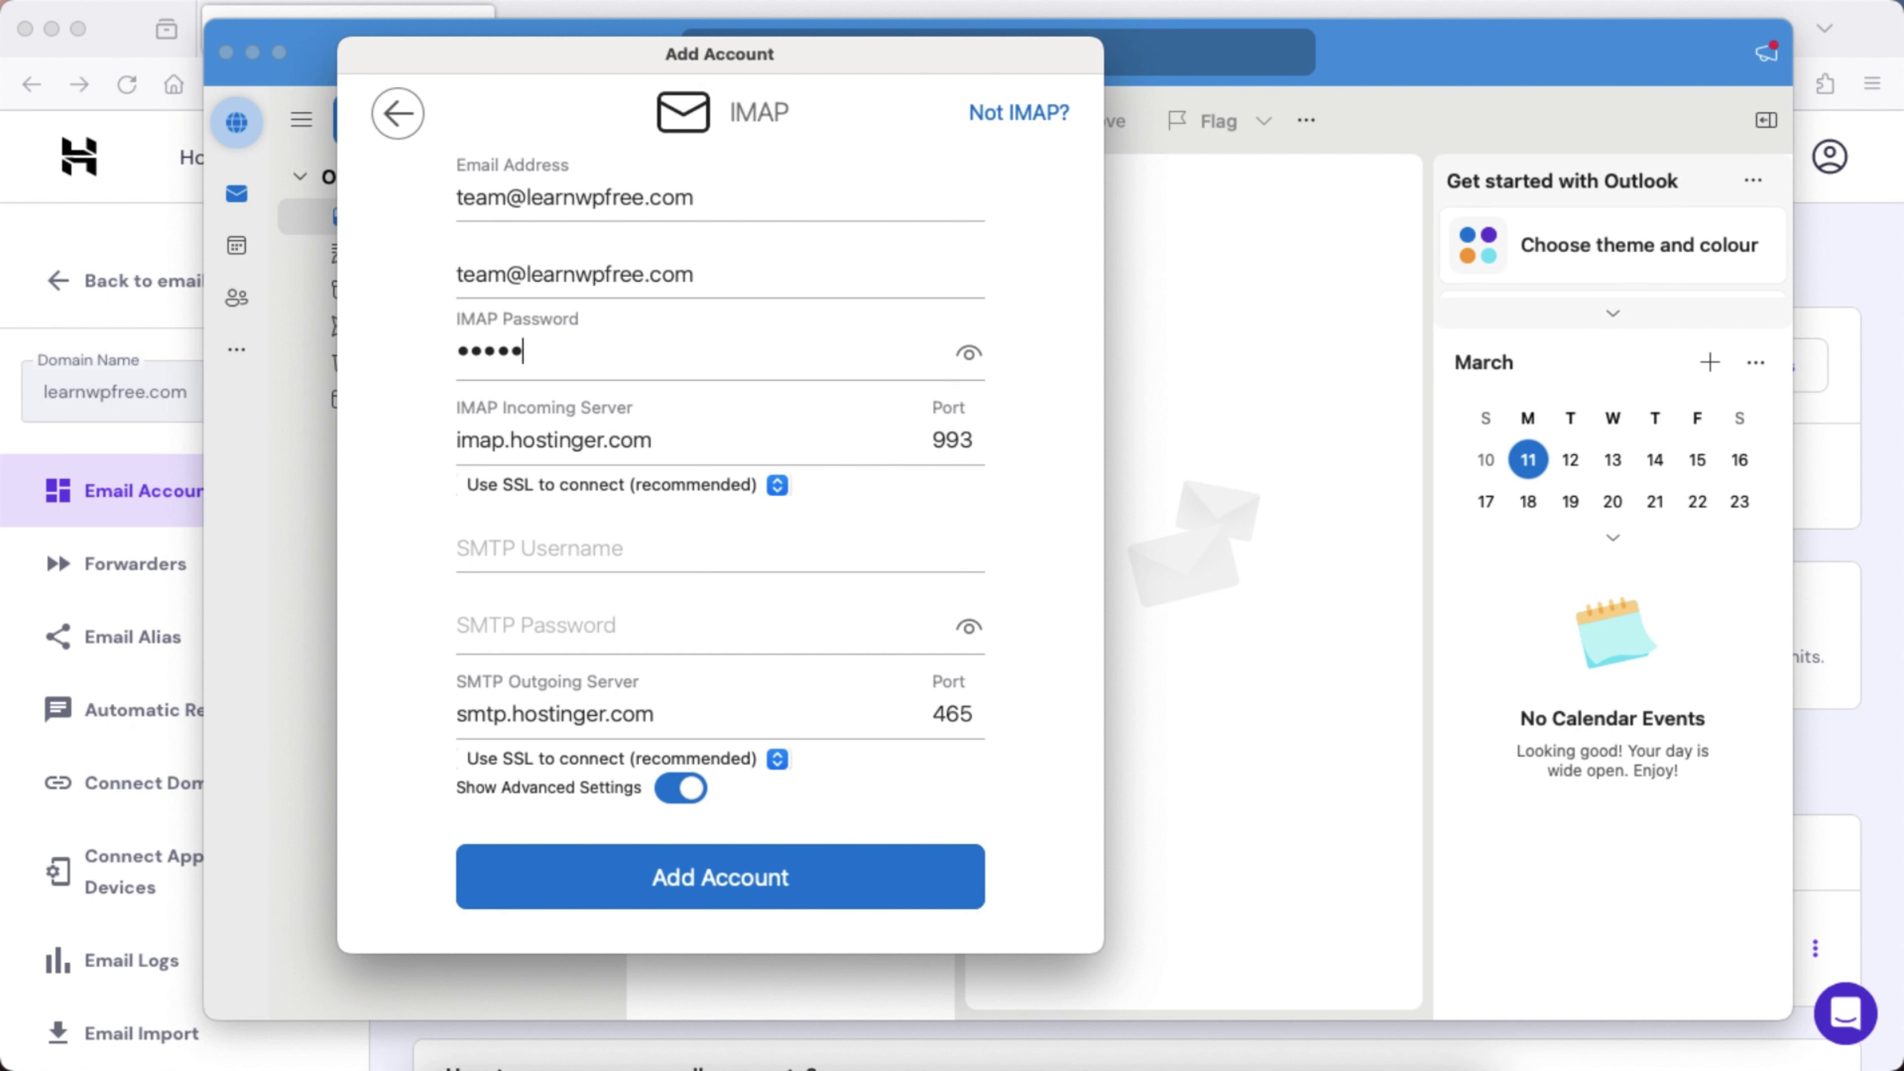
{"action": "type", "text": "•••••••"}
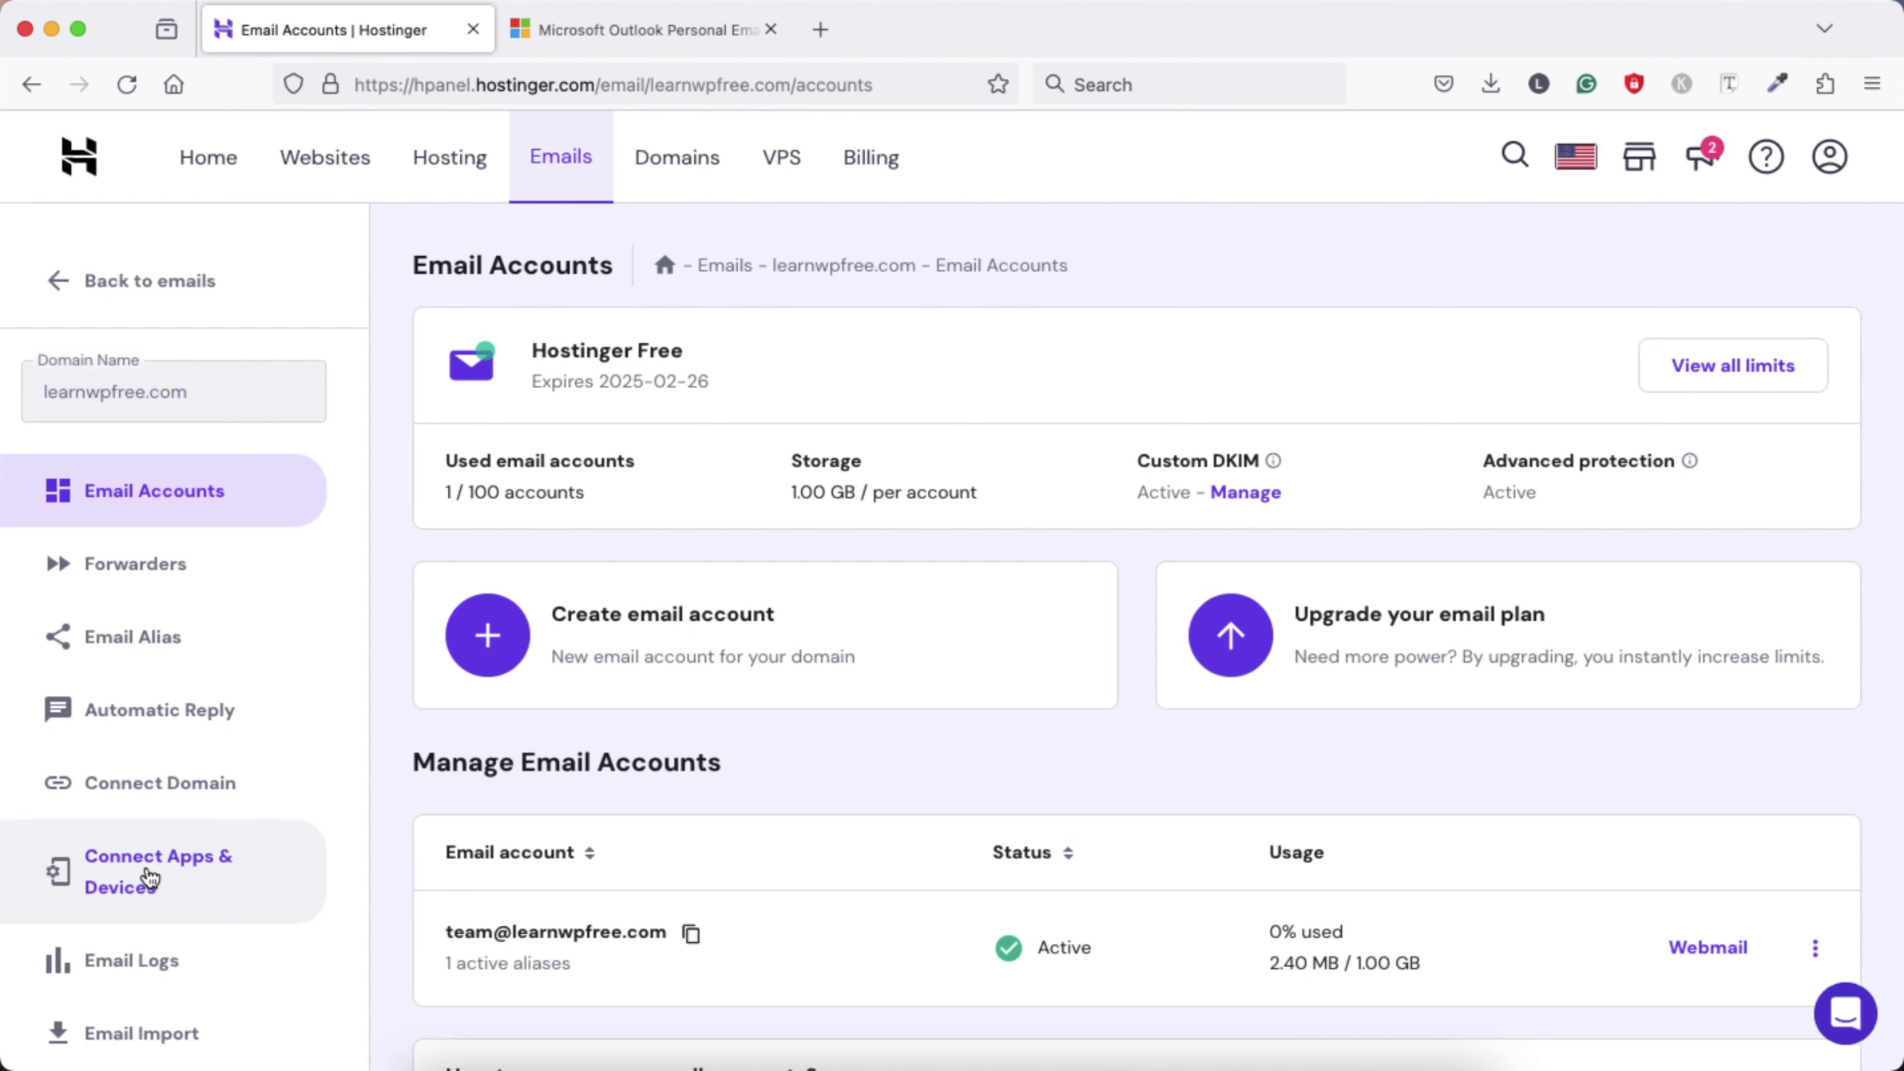
Copy the incoming IMAP hostname from Hostinger's manual configuration and set Outlook's IMAP incoming server to imap.hostinger.com
{"action": "left_click", "coordinate": [202, 890]}
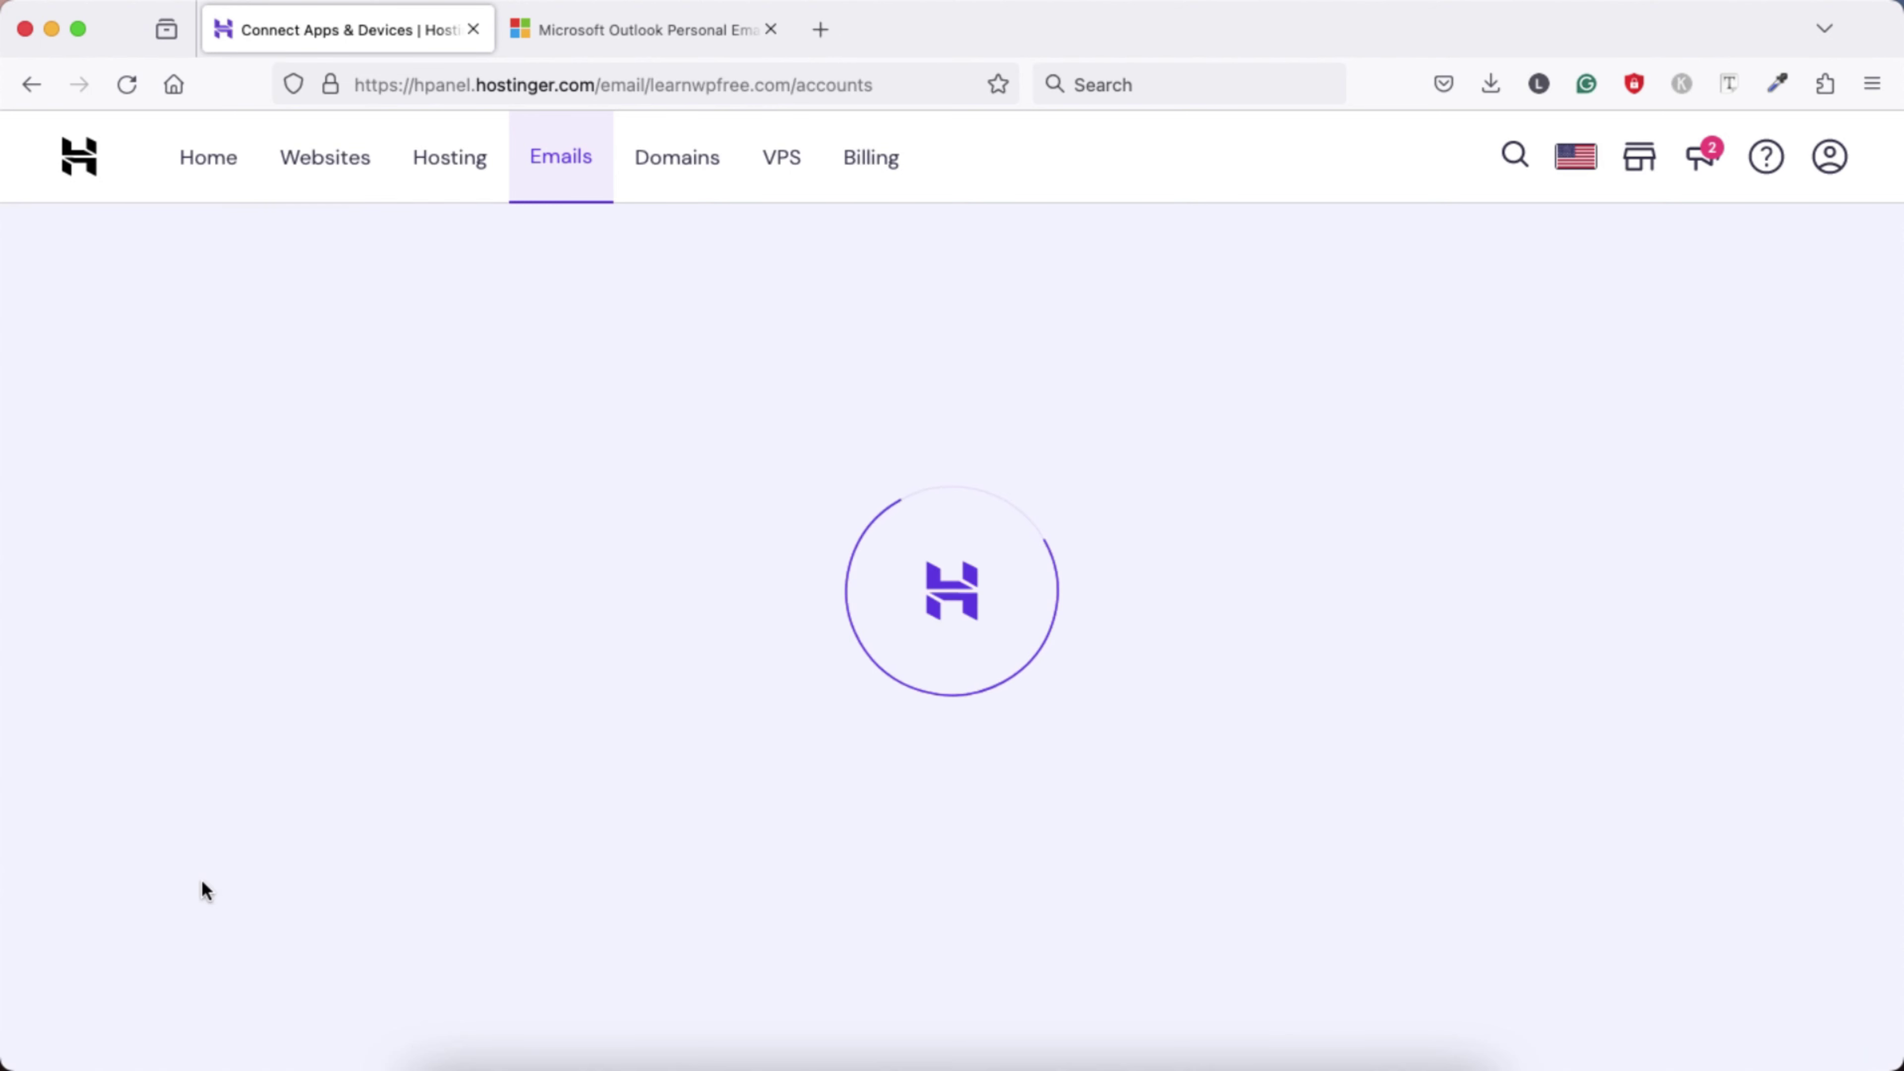
{"action": "scroll", "coordinate": [871, 793], "scroll_direction": "down", "scroll_amount": 5}
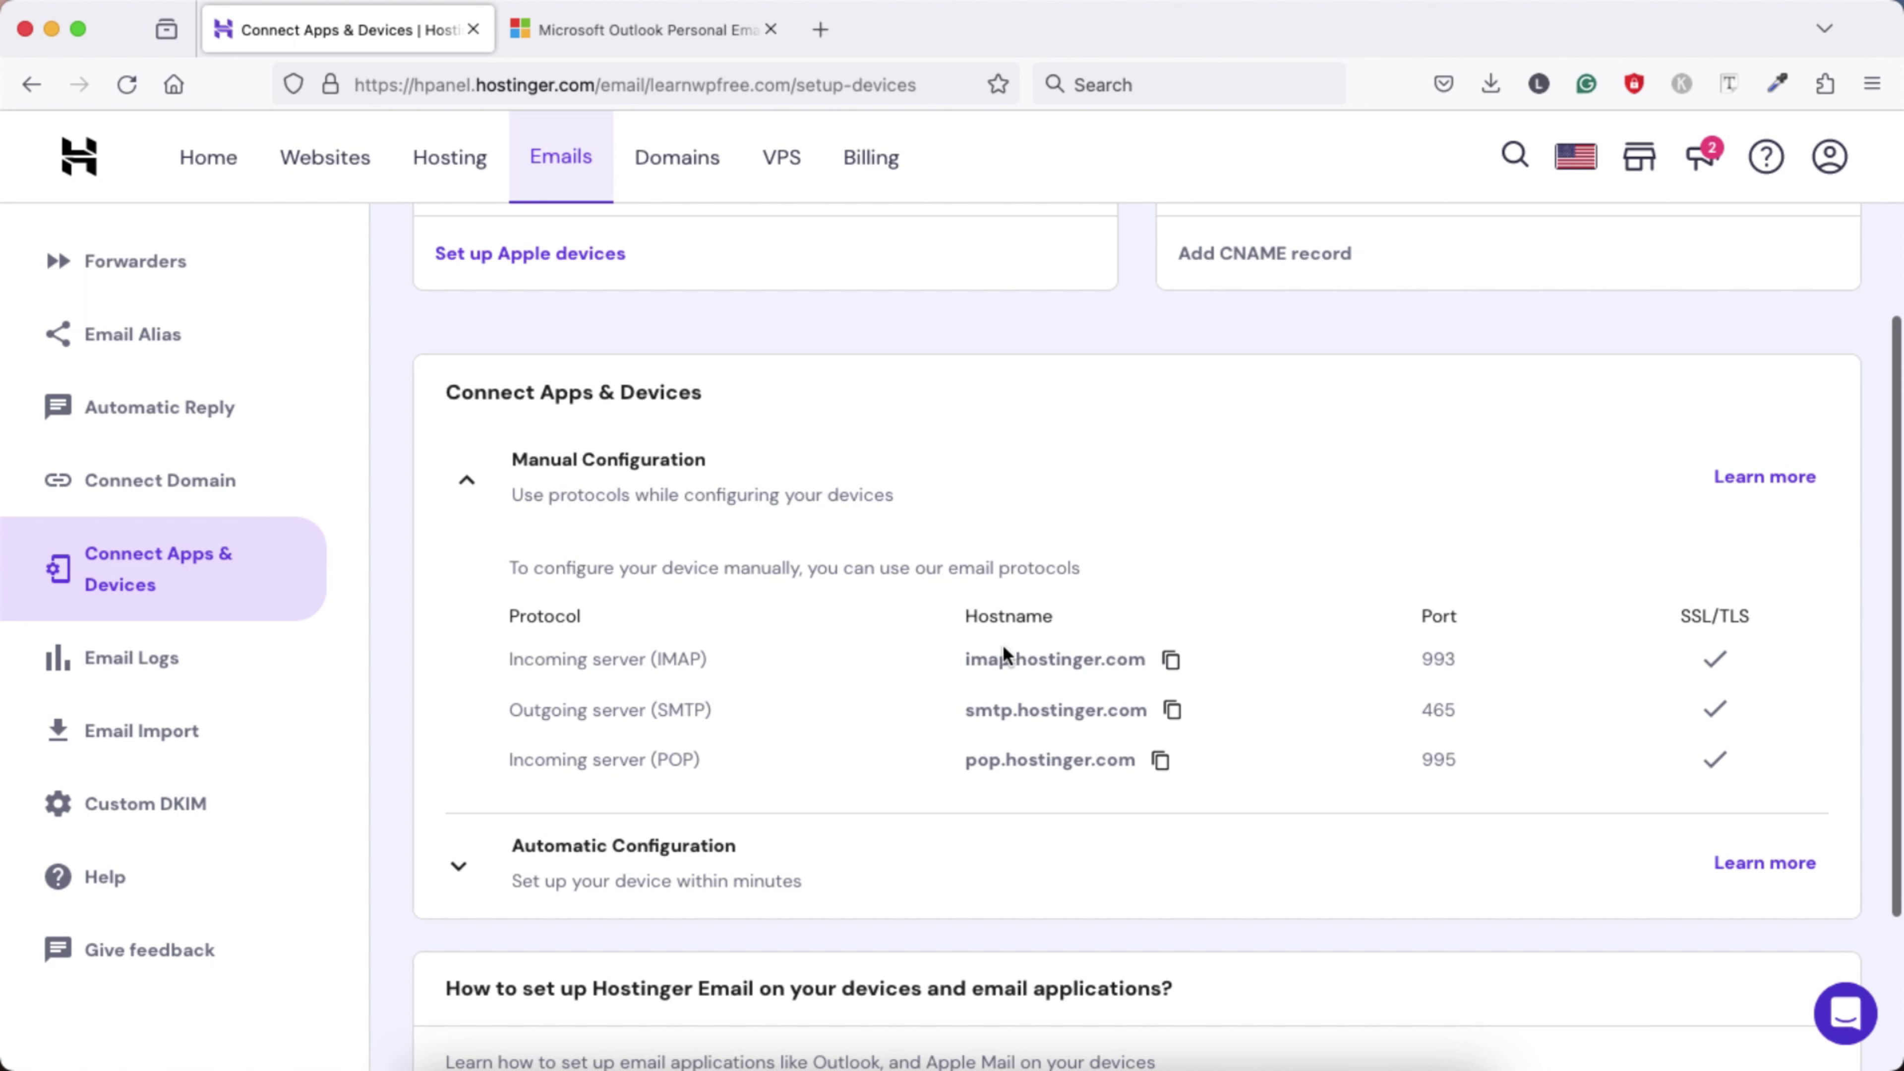
{"action": "left_click", "coordinate": [1171, 662]}
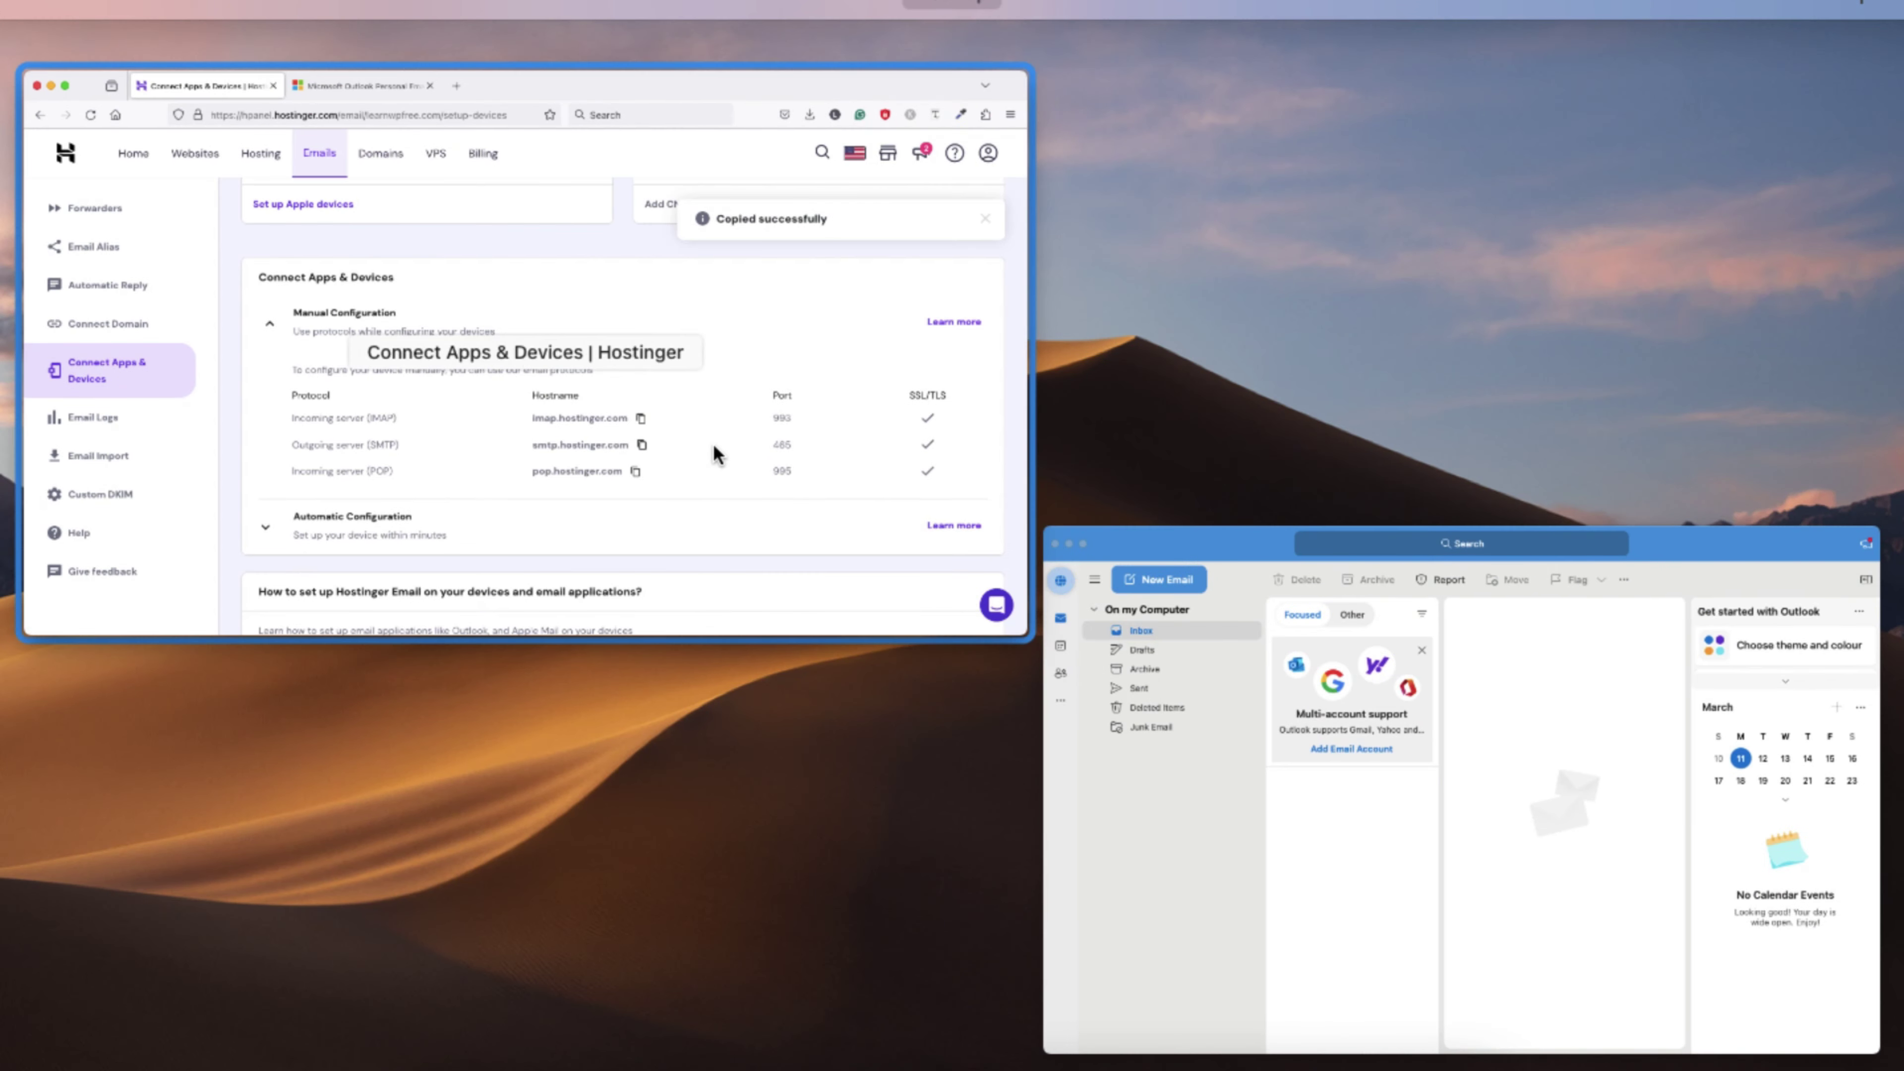
{"action": "left_click", "coordinate": [1198, 770]}
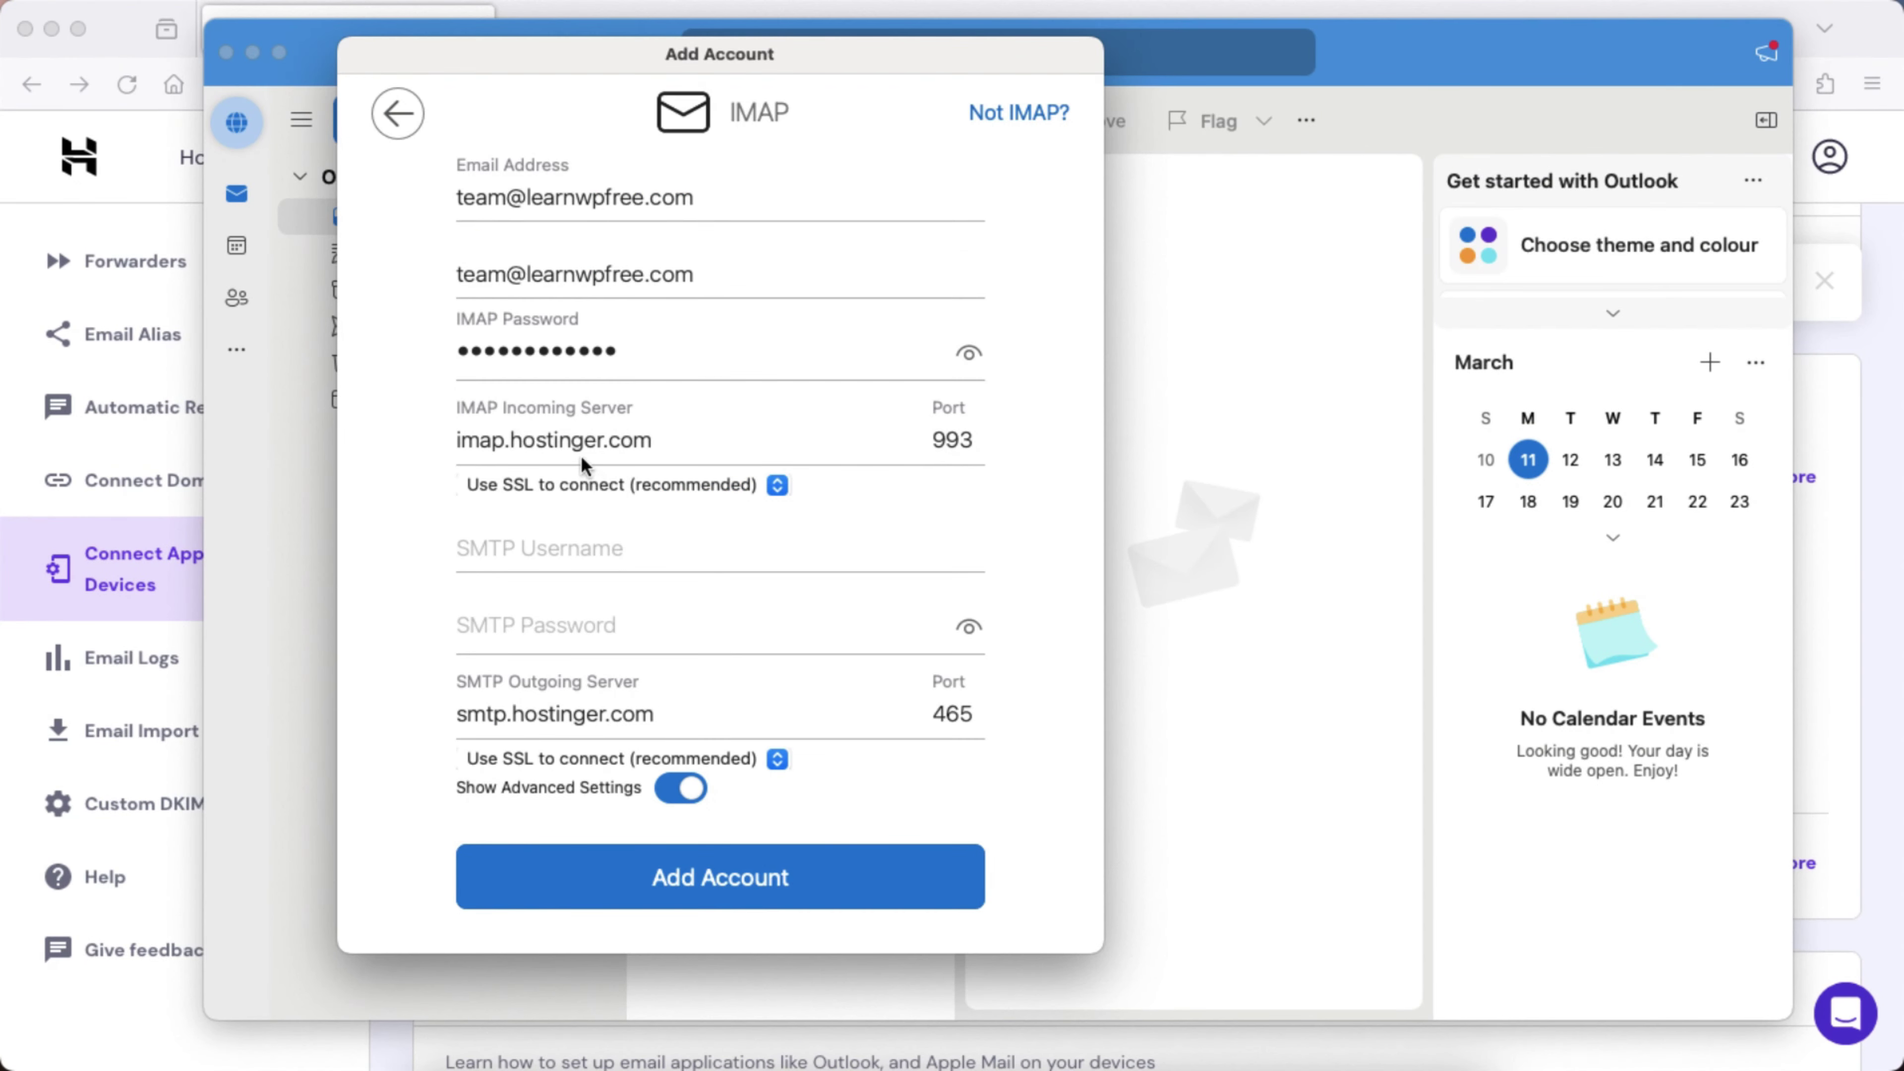
{"action": "triple_click", "coordinate": [587, 441]}
{"action": "key", "text": "super+v"}
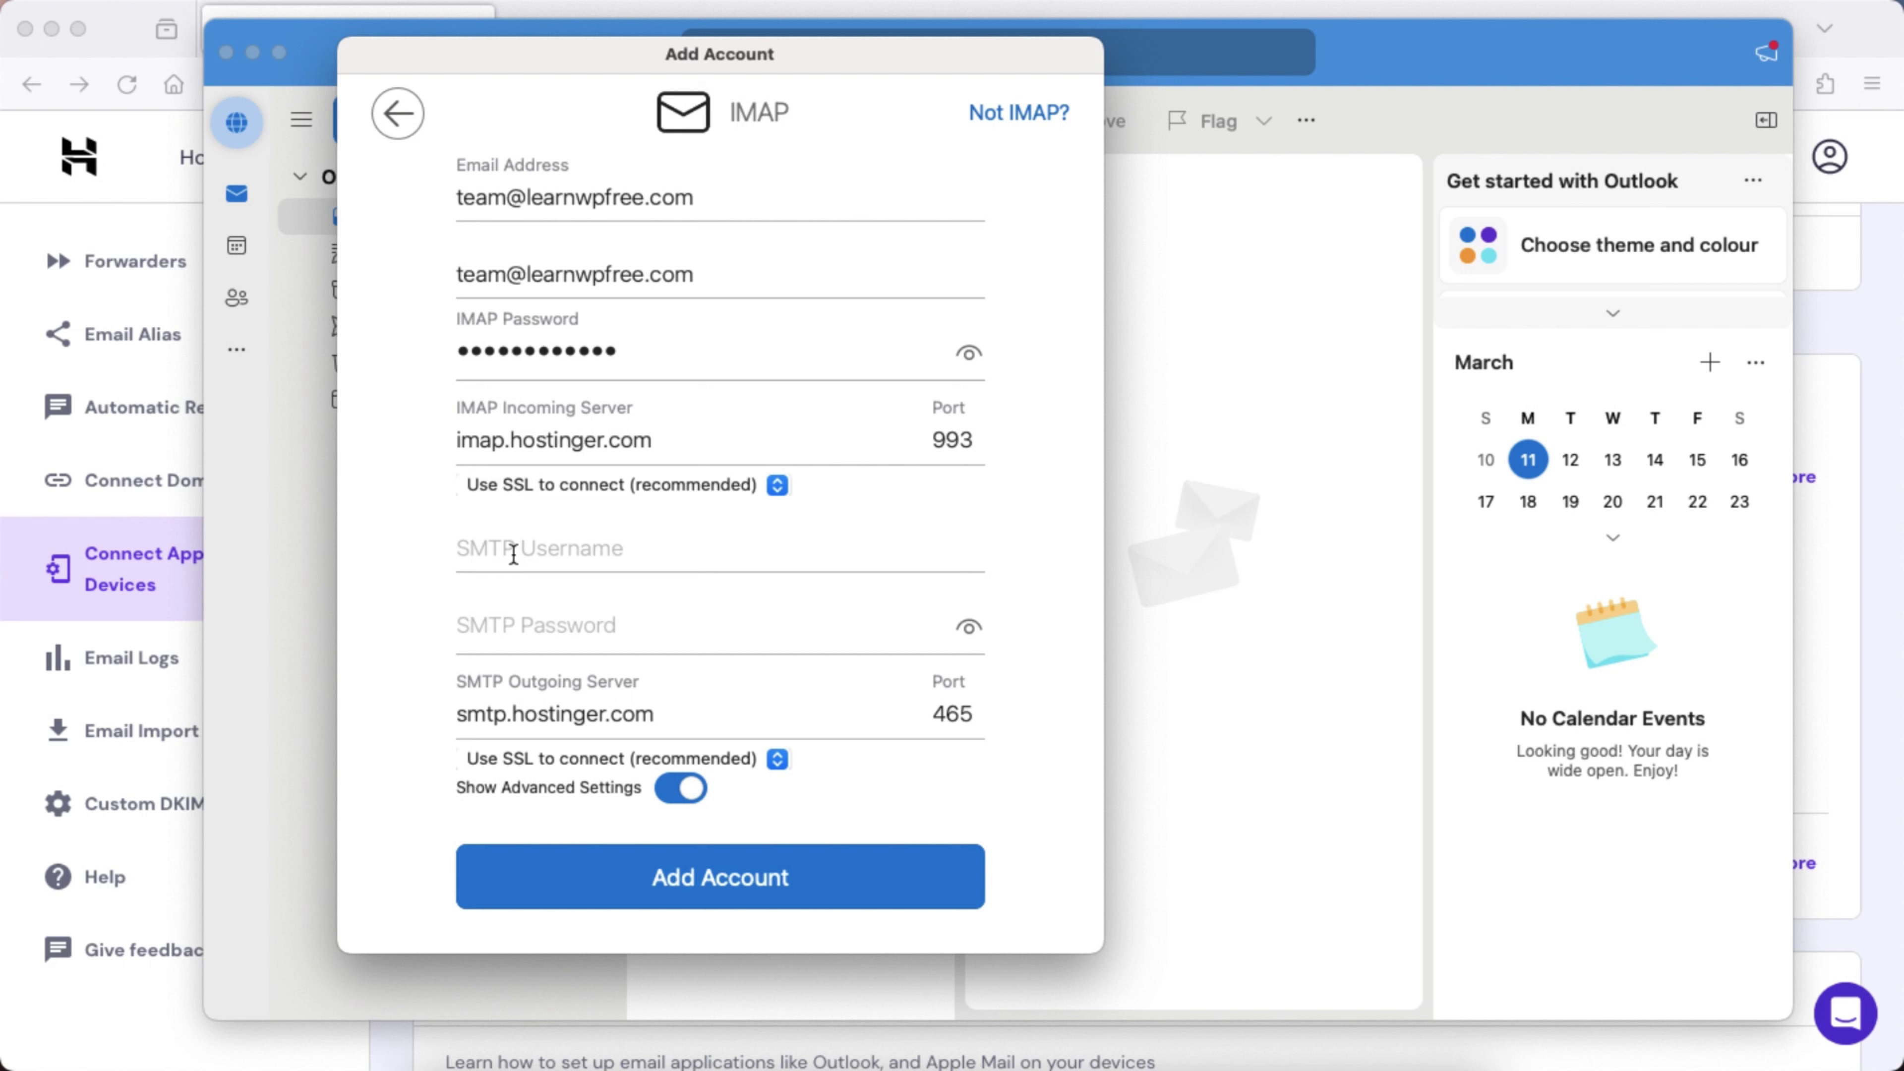
Fill in the SMTP username with the mailbox's email address and enter the SMTP password
{"action": "triple_click", "coordinate": [570, 276]}
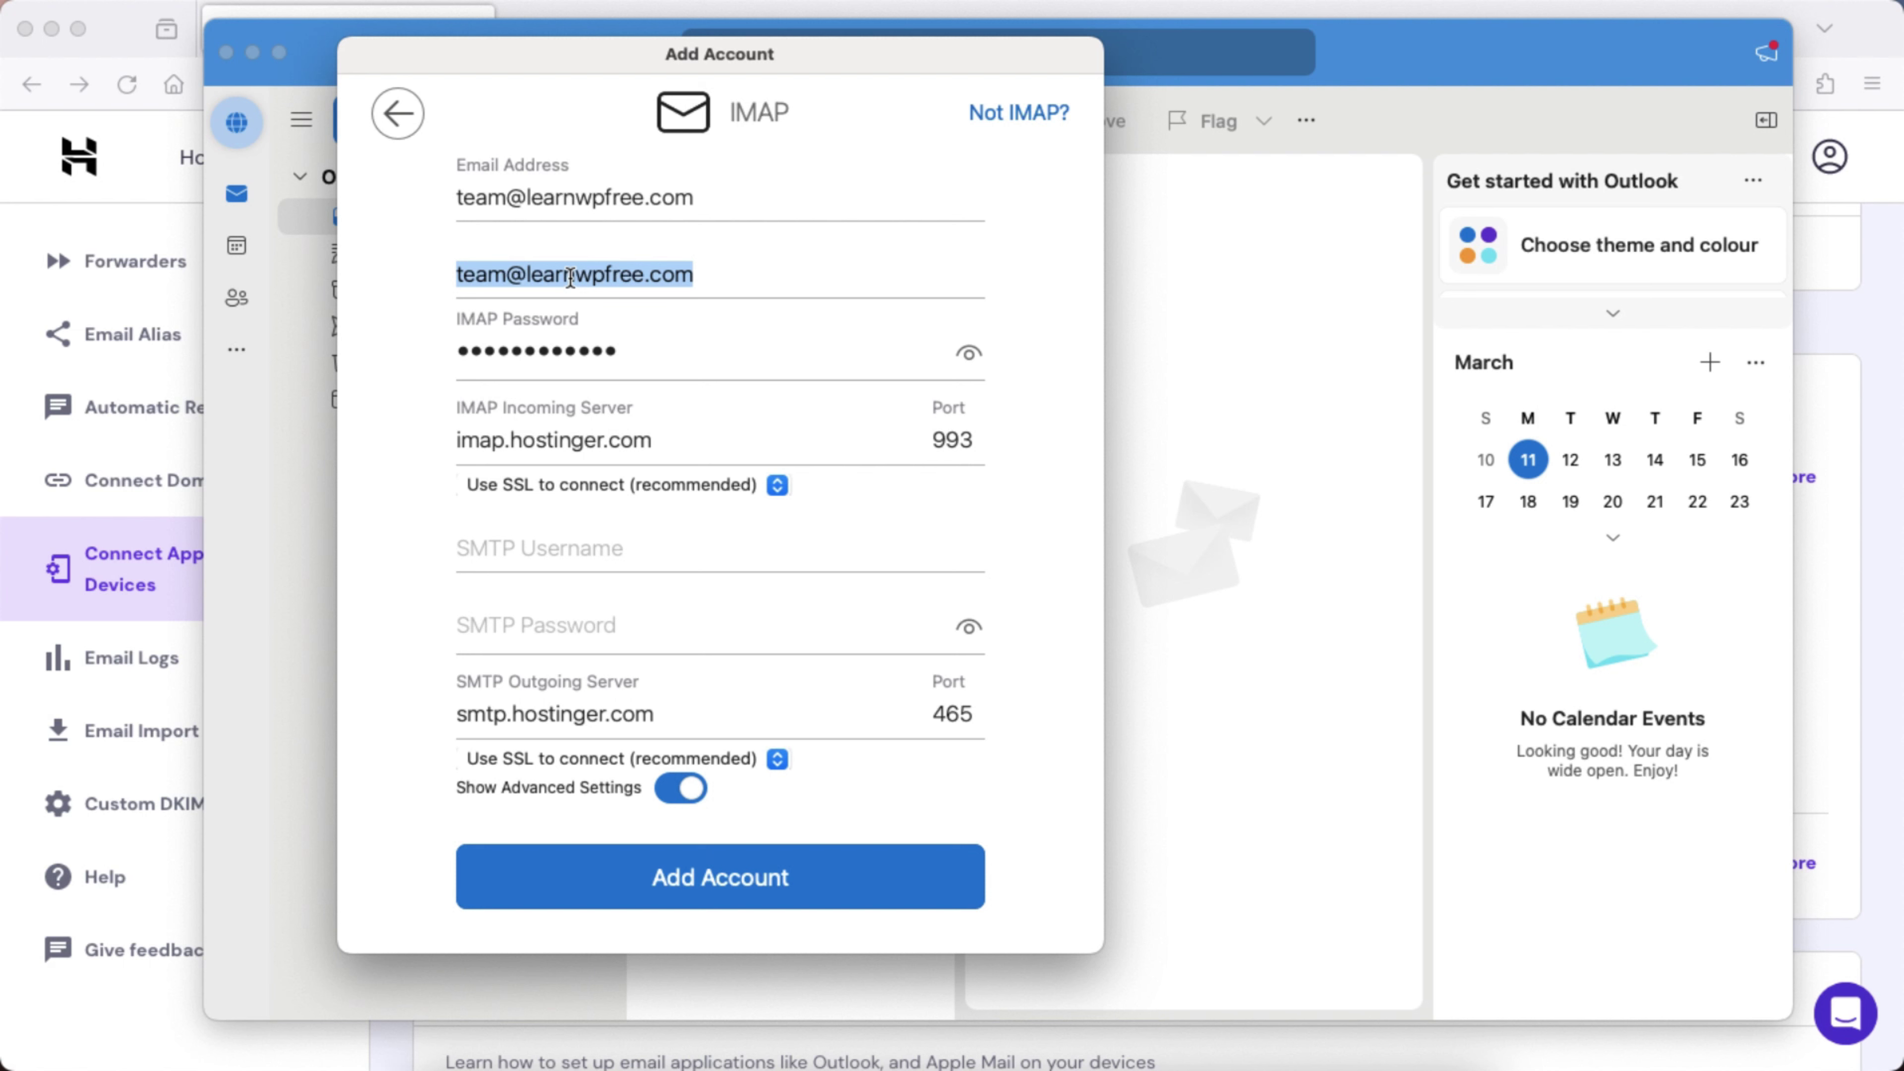
{"action": "left_click", "coordinate": [526, 548]}
{"action": "key", "text": "super+v"}
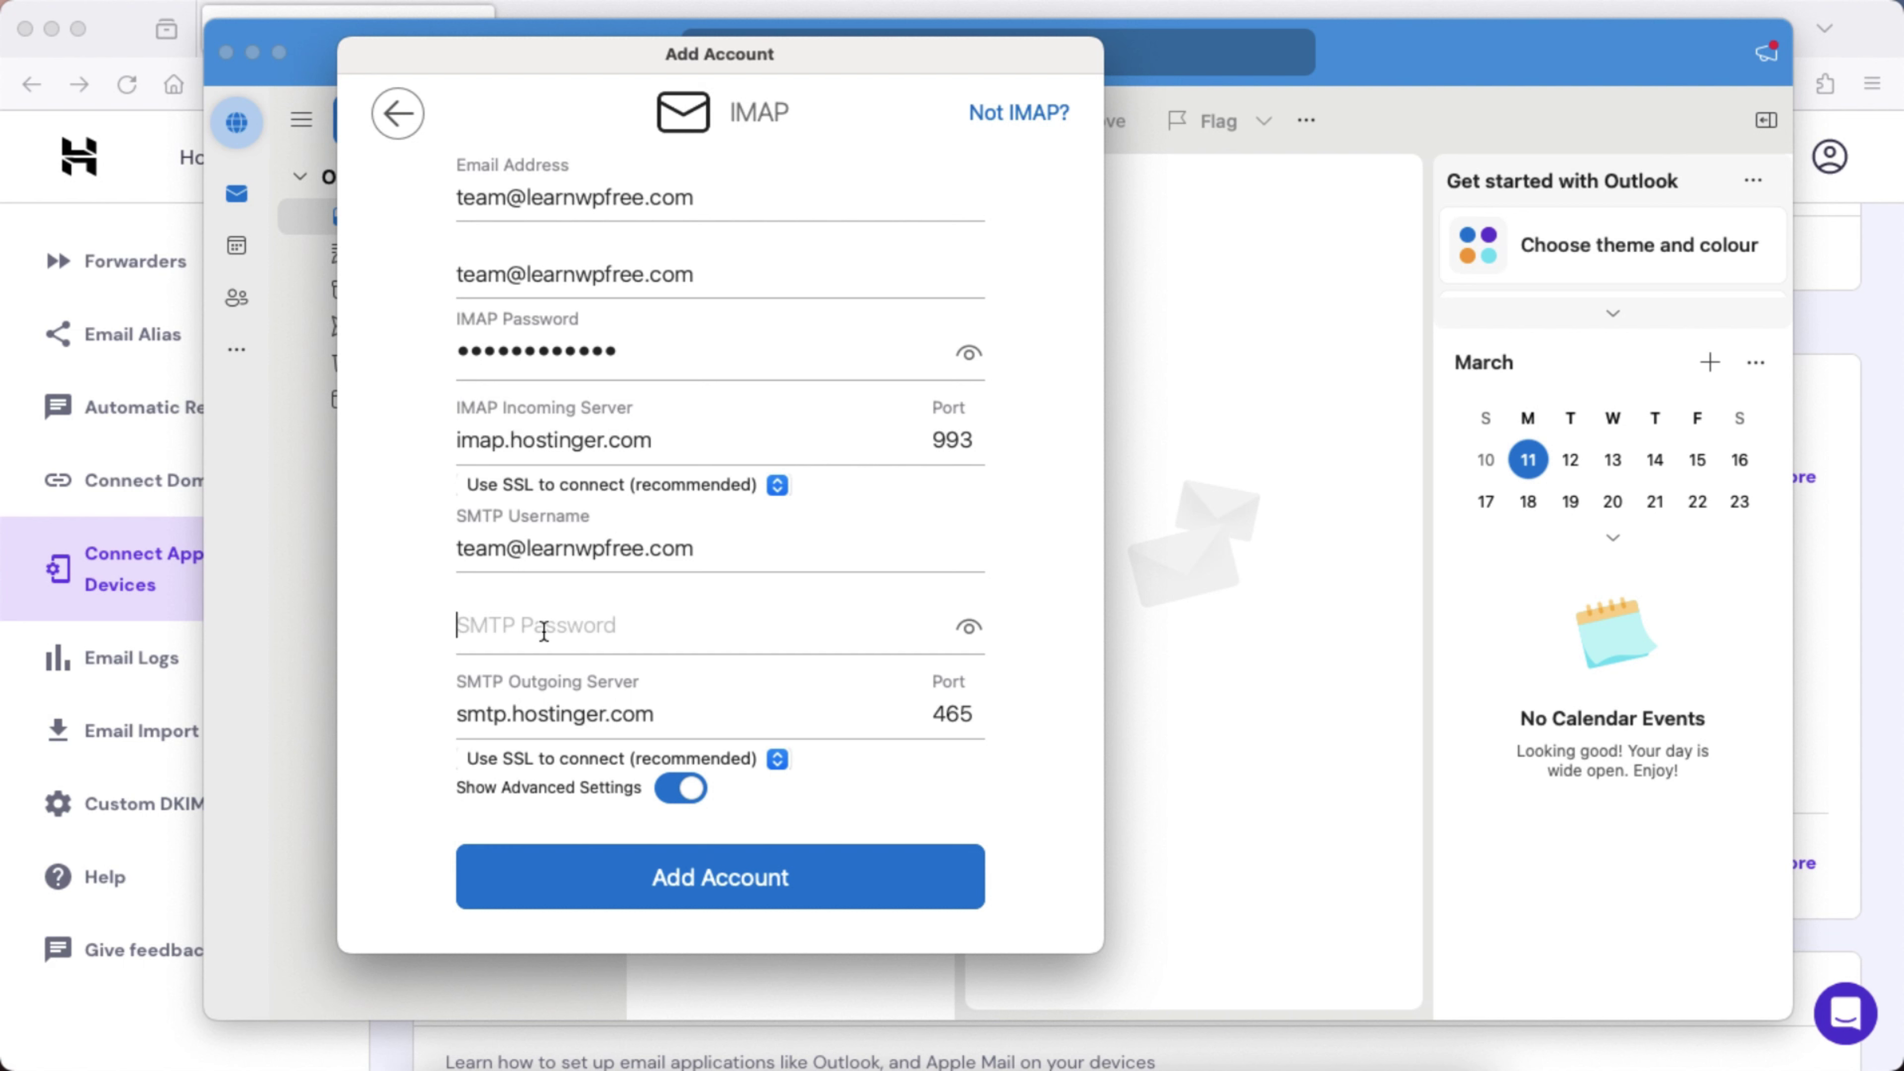
{"action": "key", "text": "super+v"}
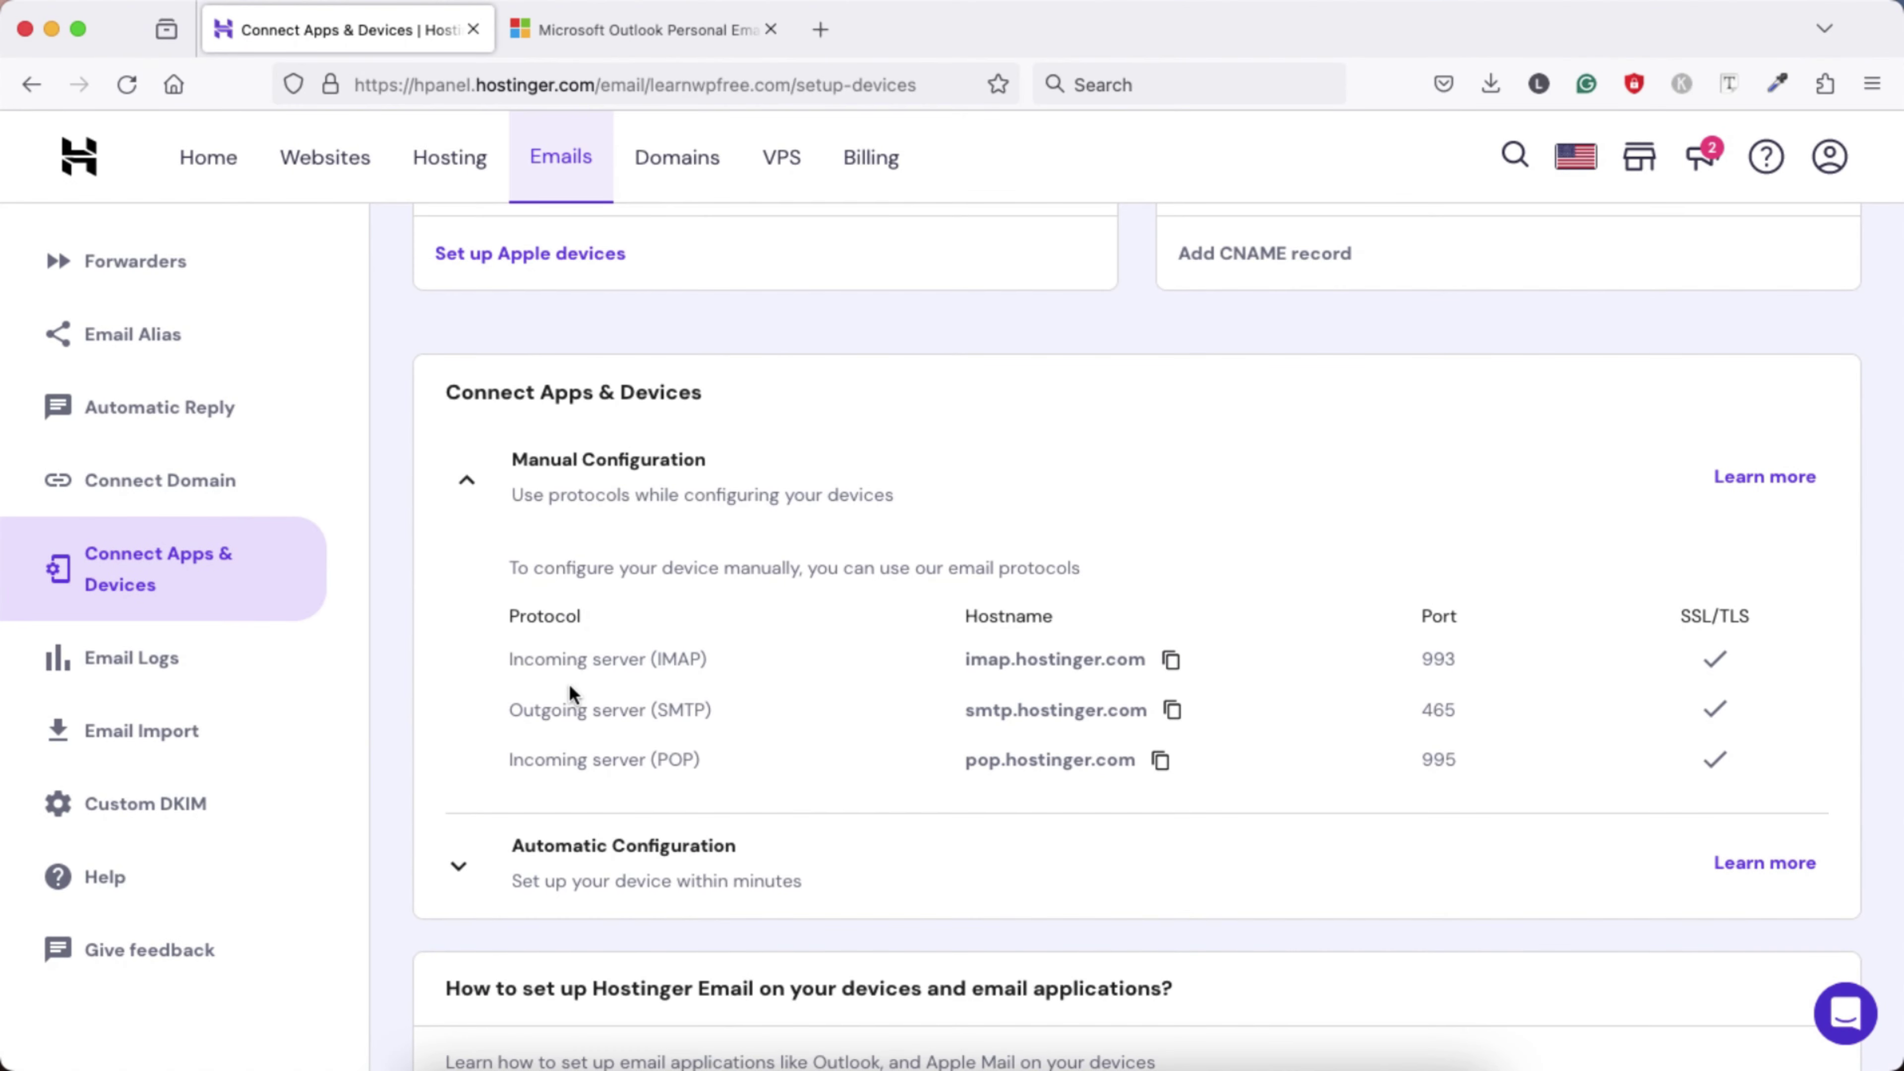
Copy the outgoing SMTP hostname from Hostinger, check it against Outlook's SMTP server smtp.hostinger.com, and add the account
{"action": "left_click", "coordinate": [1172, 710]}
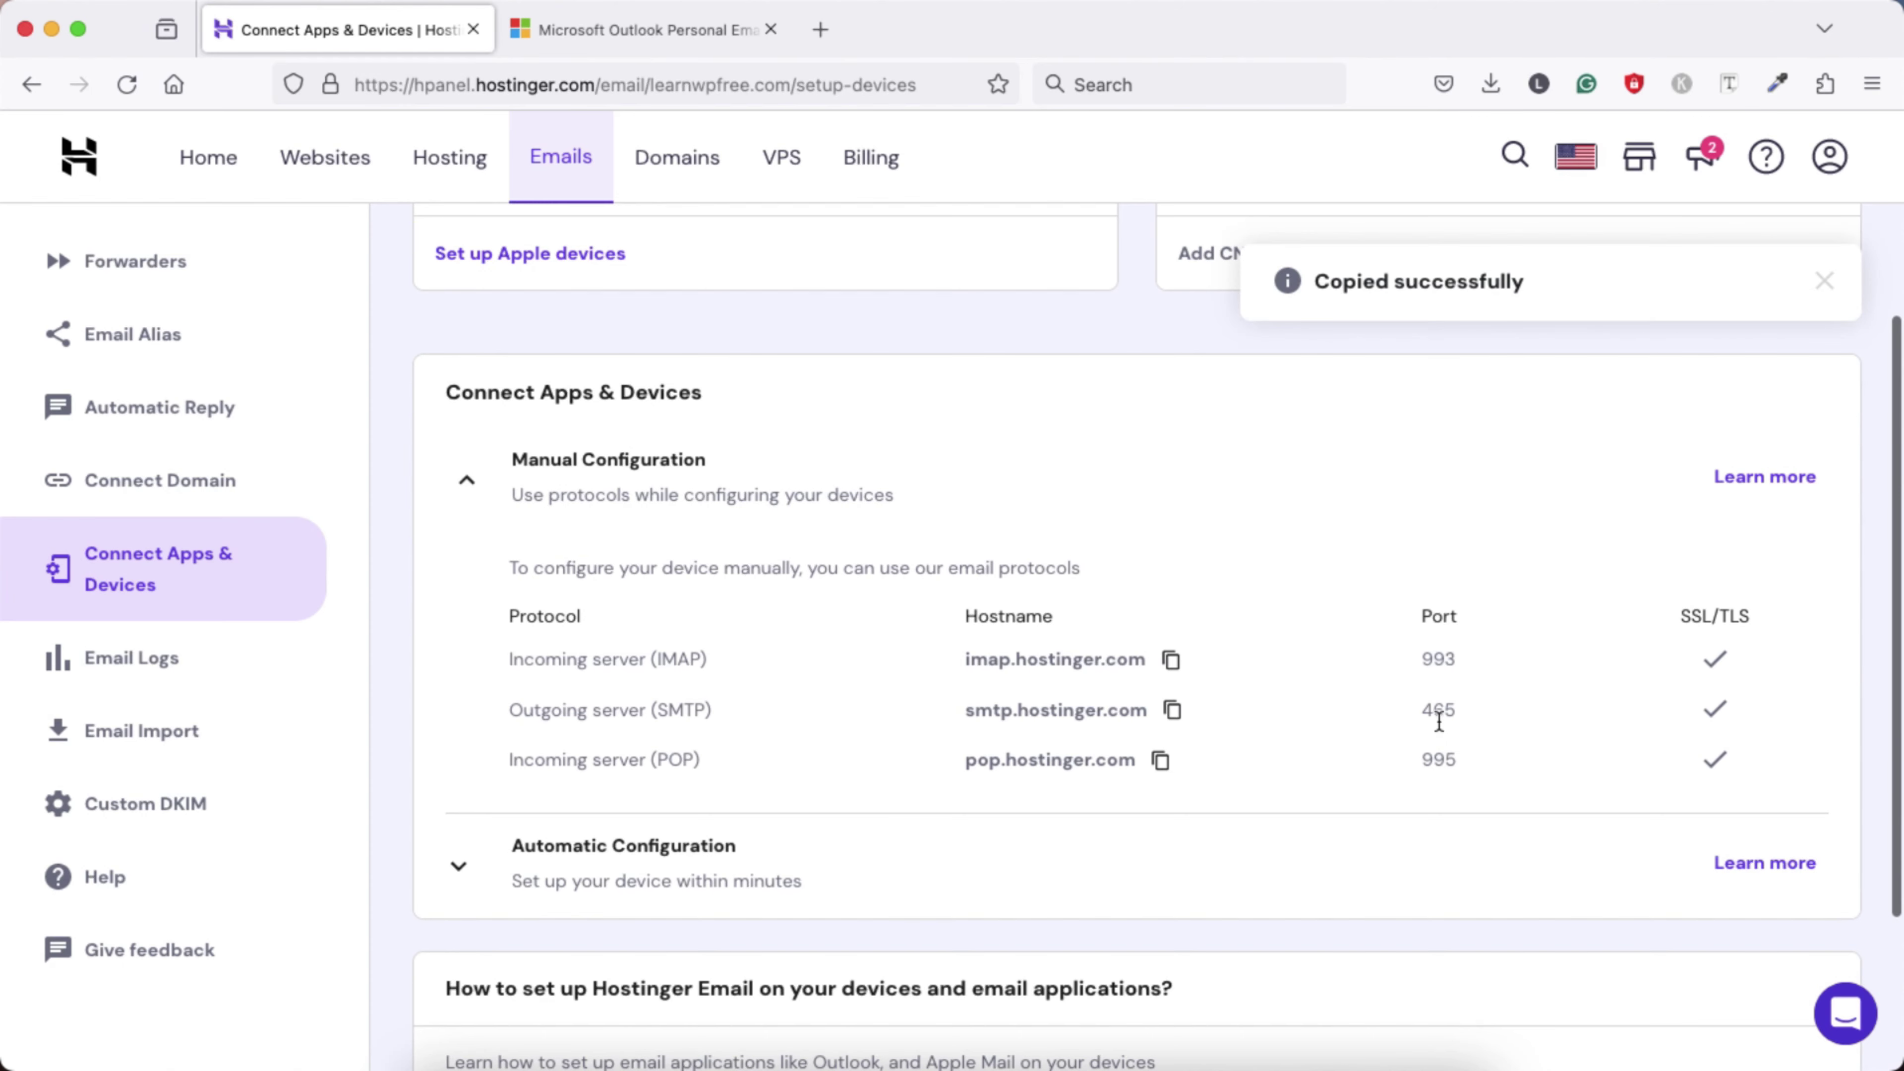
{"action": "key", "text": "ctrl+Up"}
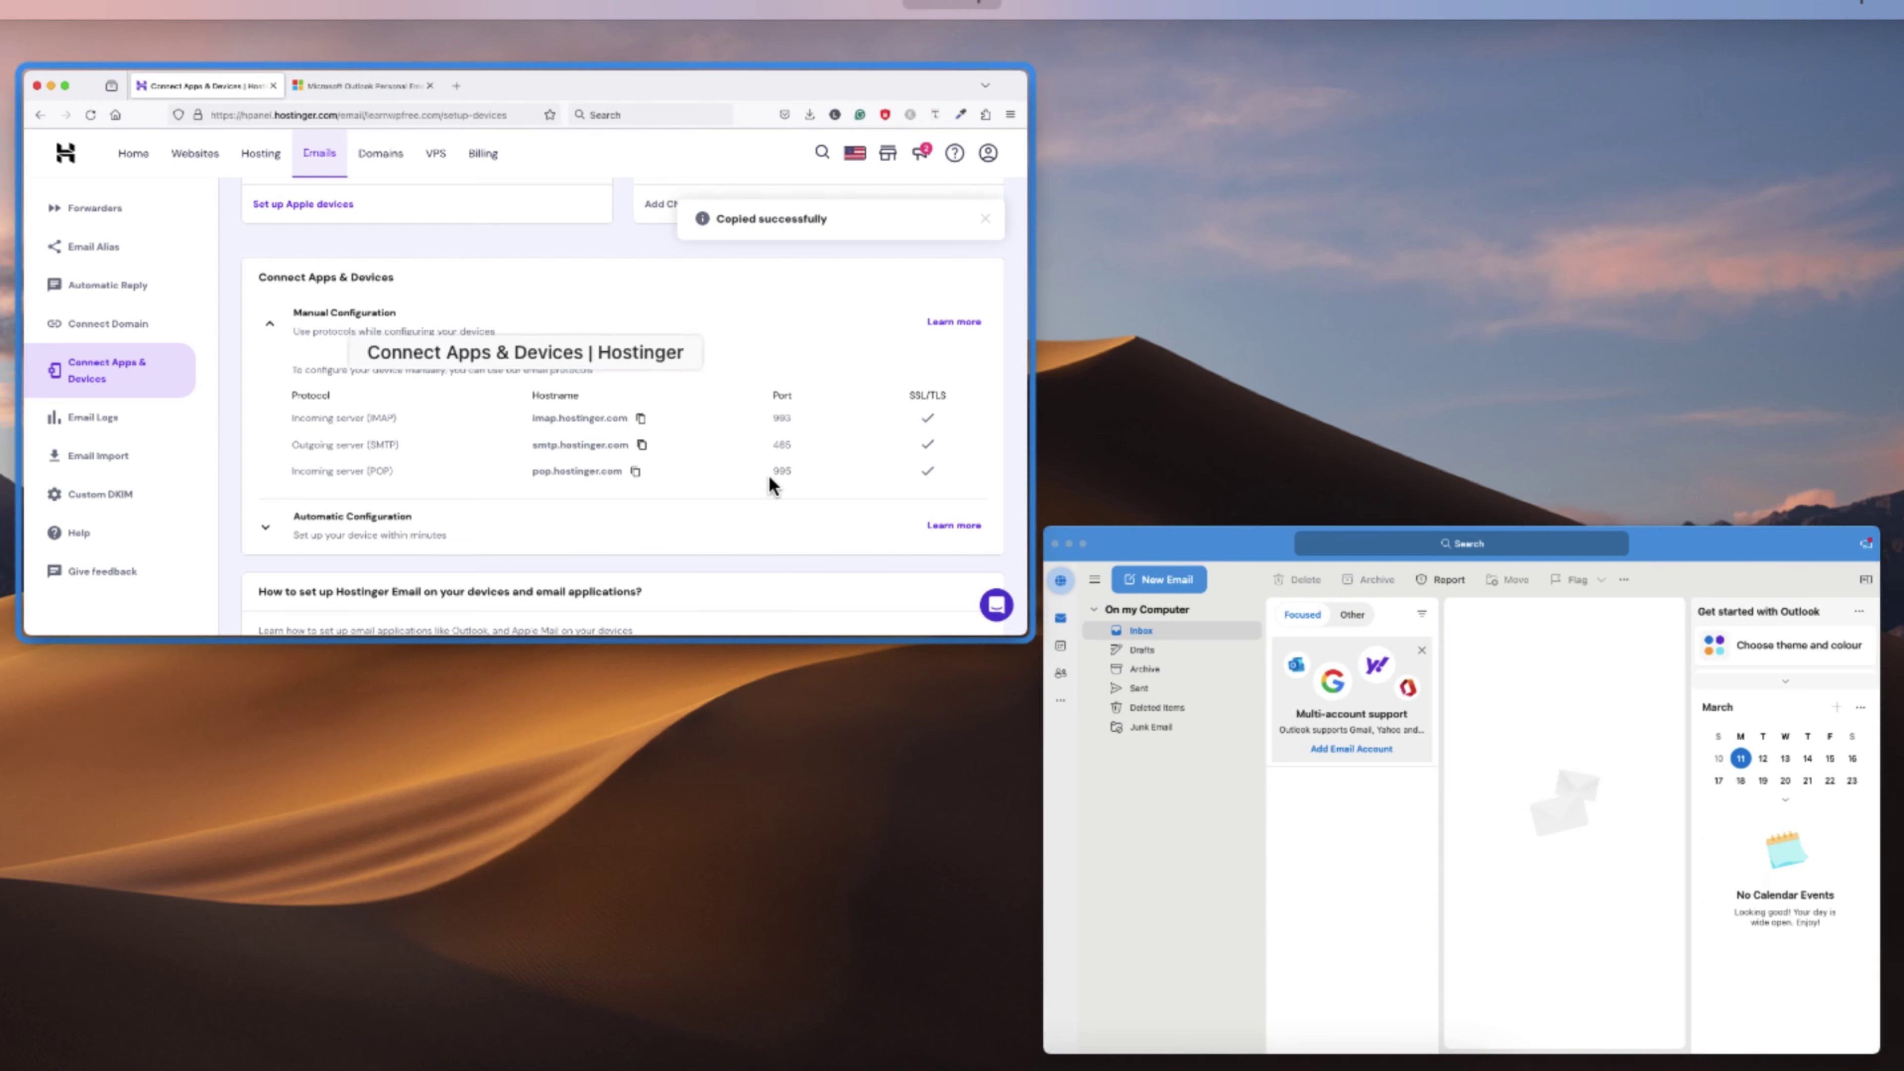
{"action": "left_click", "coordinate": [1295, 859]}
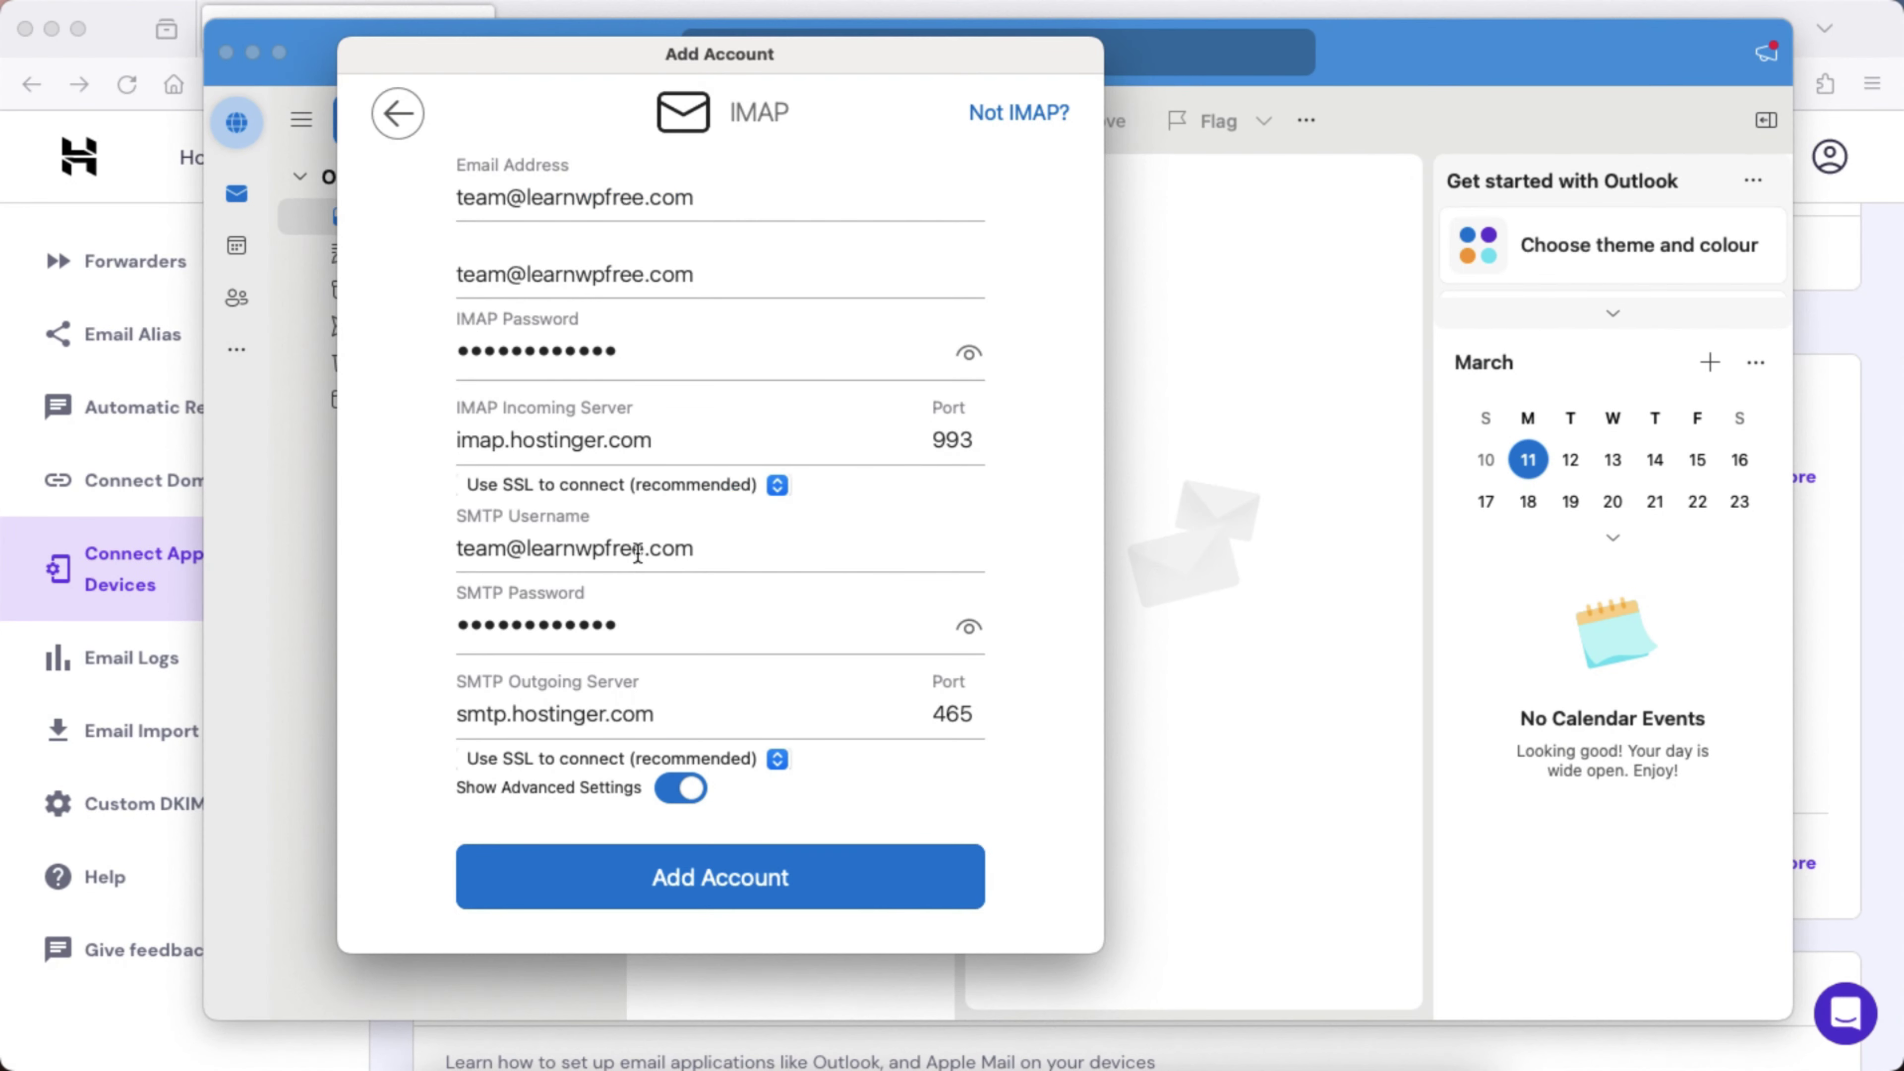
{"action": "triple_click", "coordinate": [599, 719]}
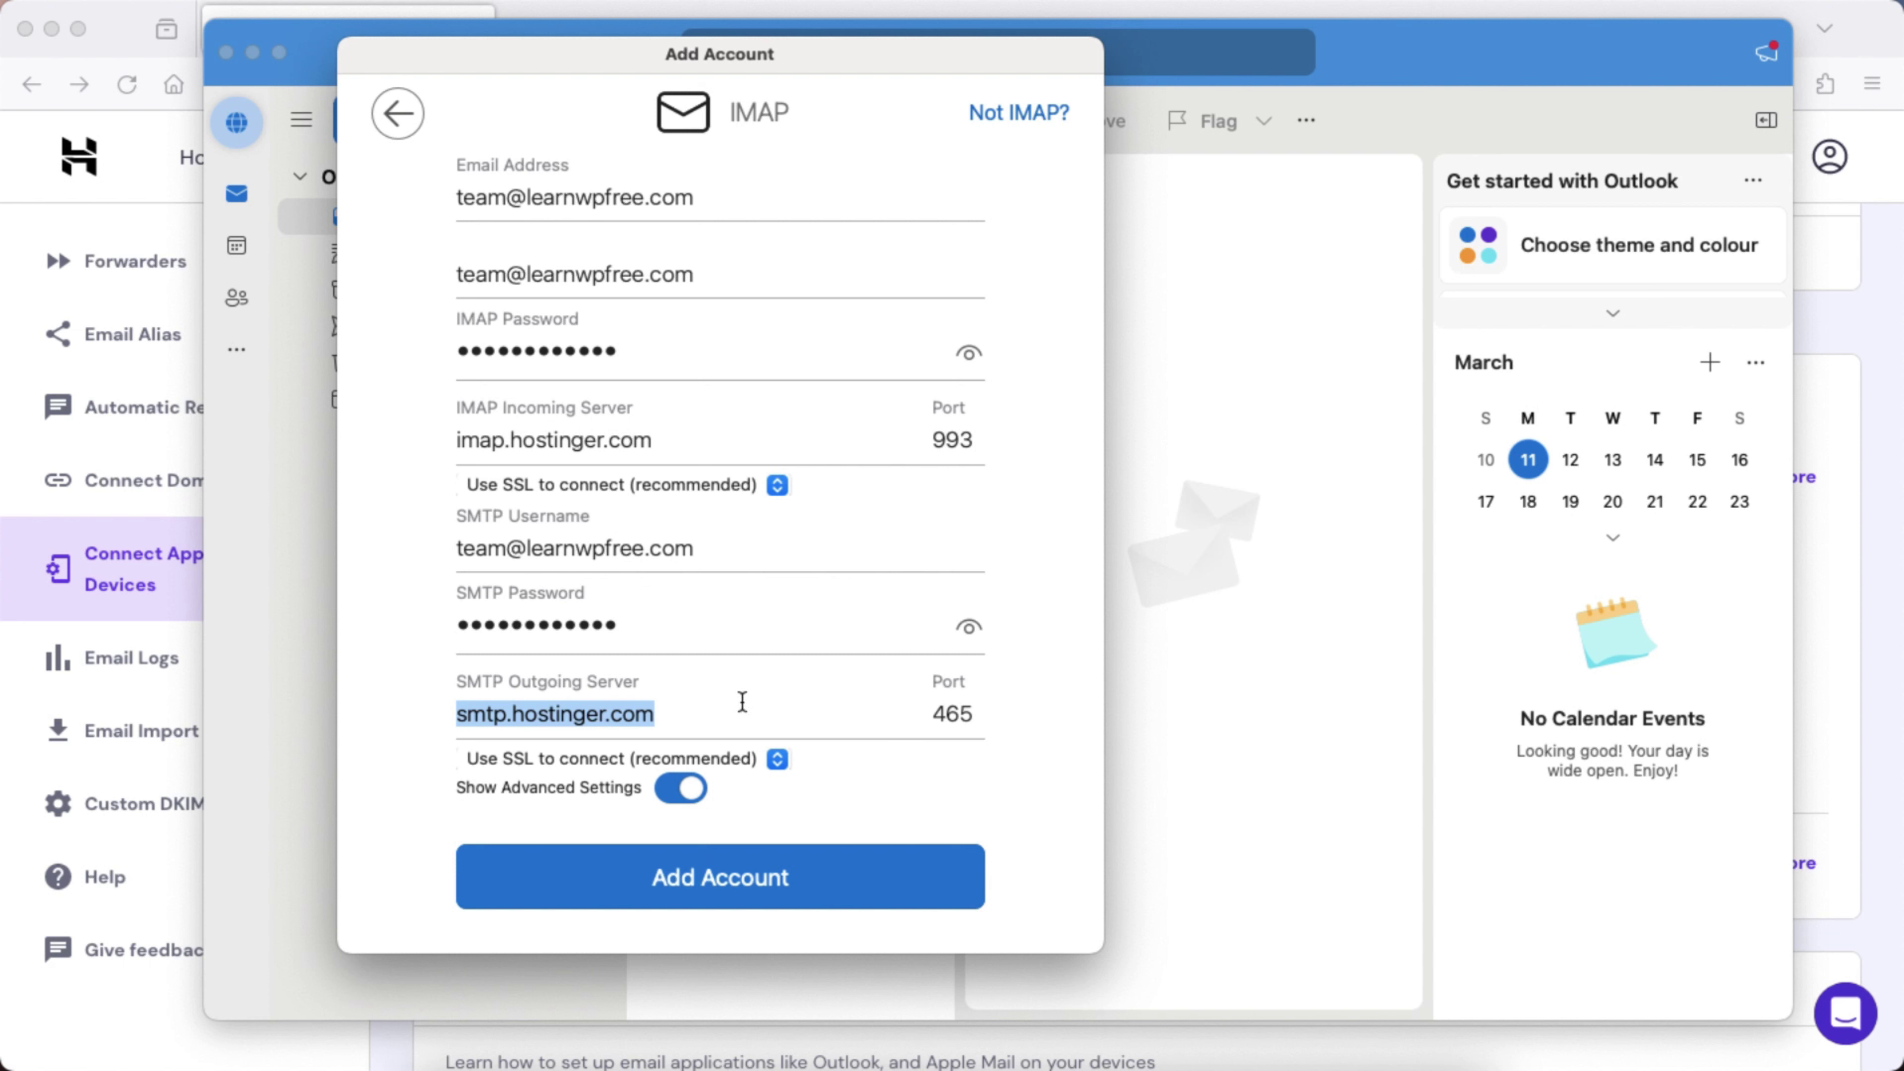
{"action": "left_click", "coordinate": [671, 704]}
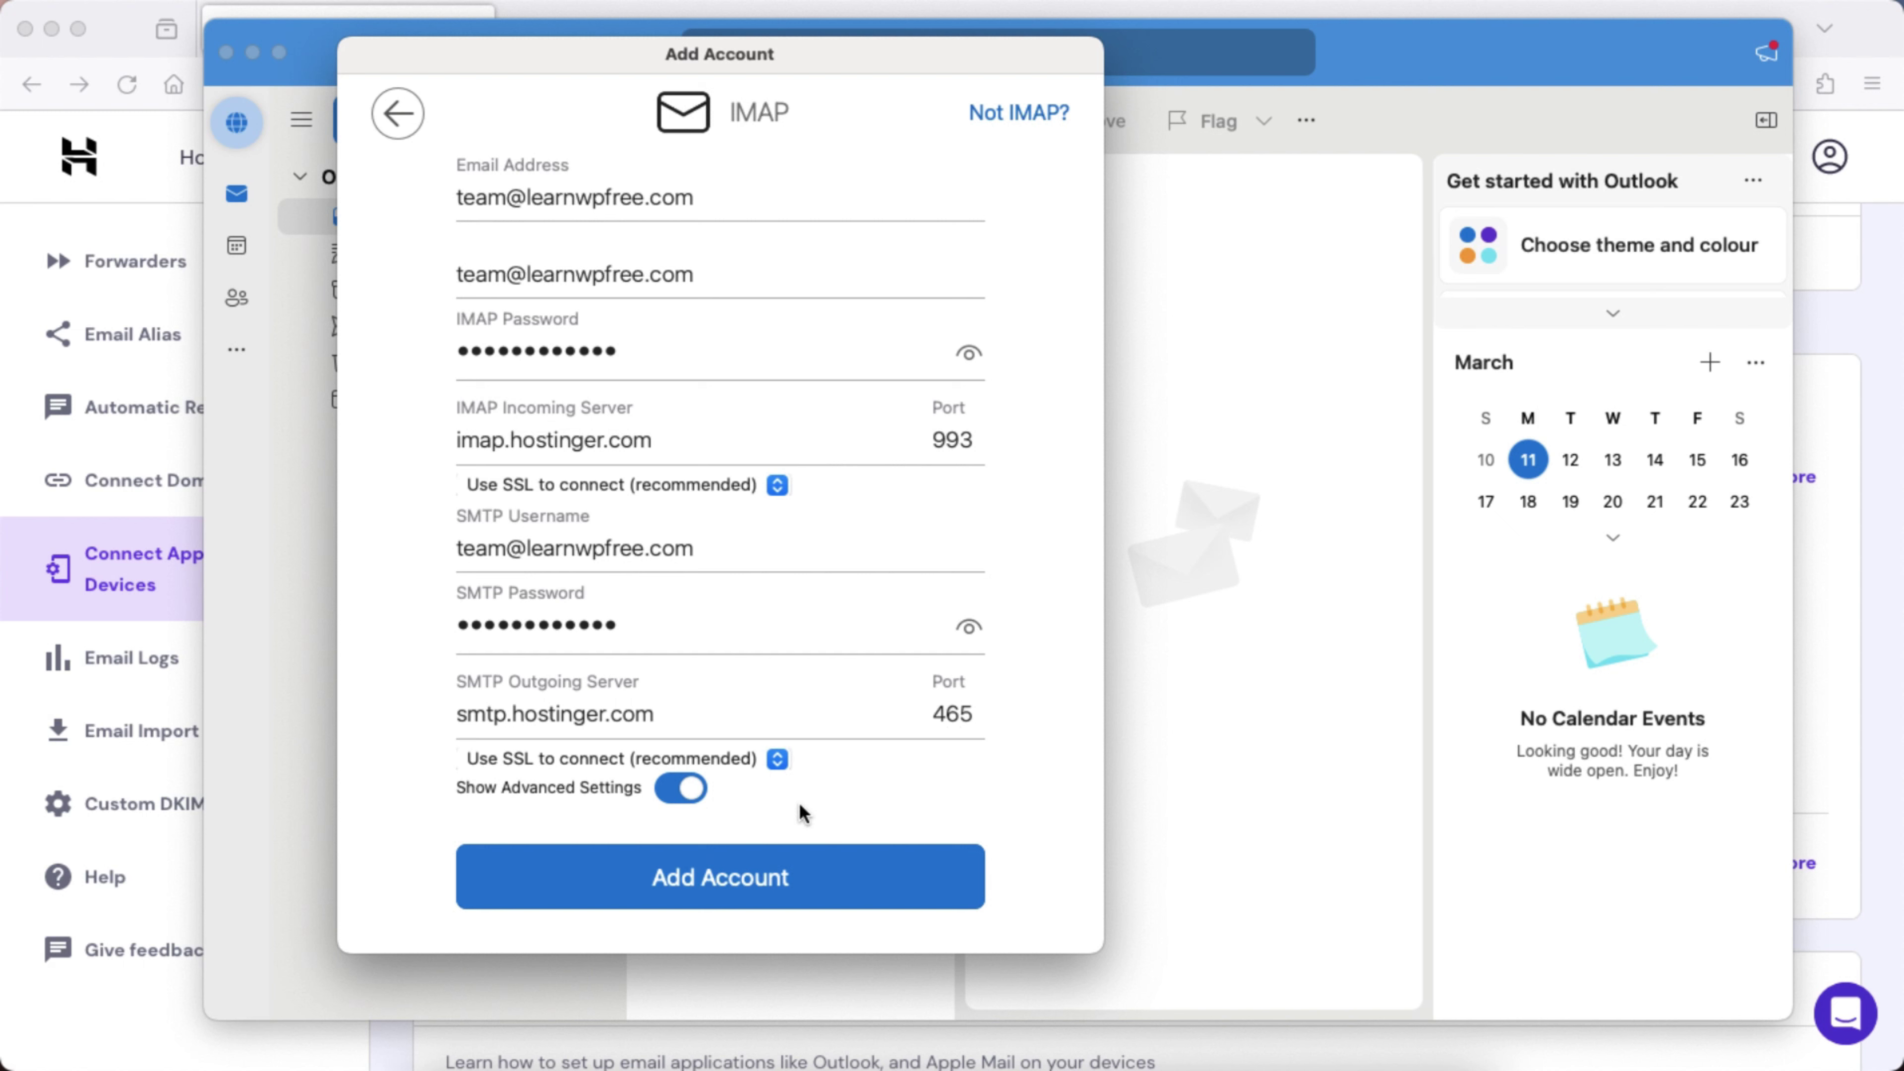
{"action": "left_click", "coordinate": [712, 880]}
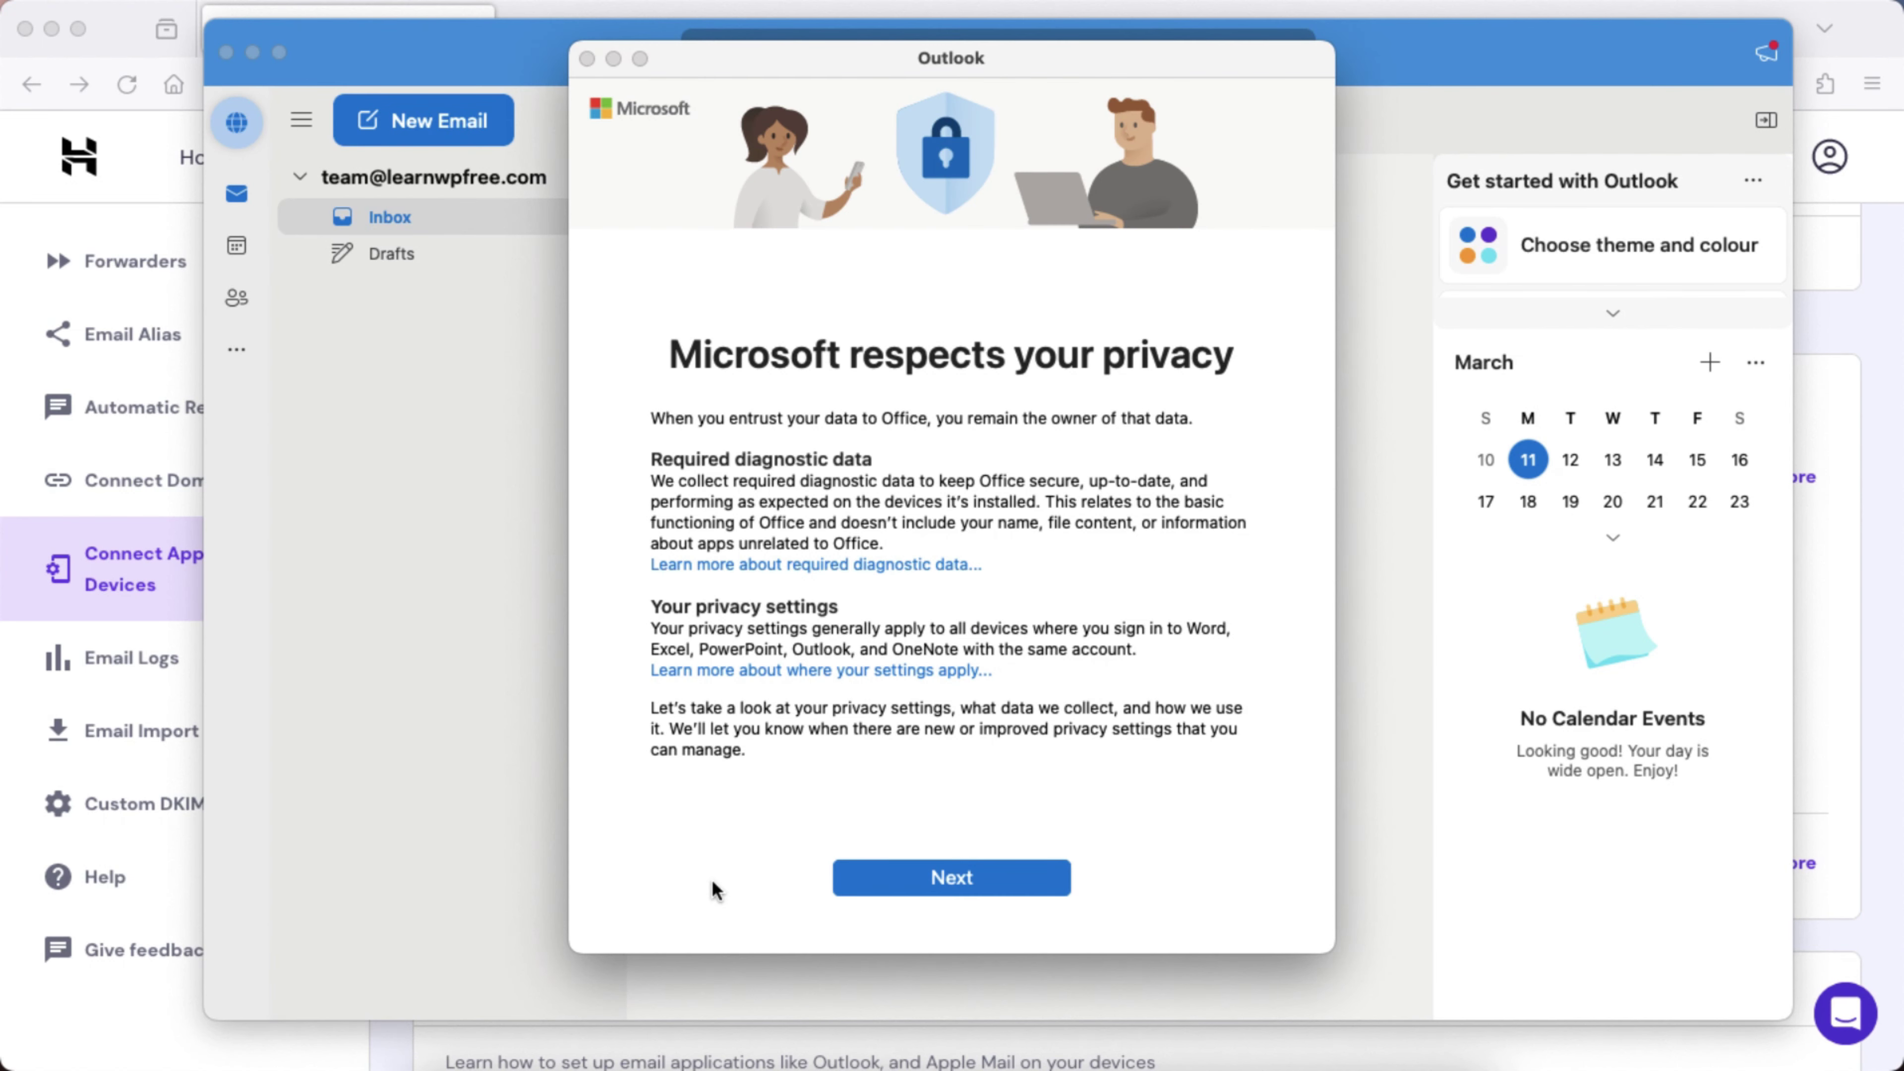
Complete the Microsoft privacy prompts without sending optional data, and postpone personalising Outlook
{"action": "left_click", "coordinate": [965, 881]}
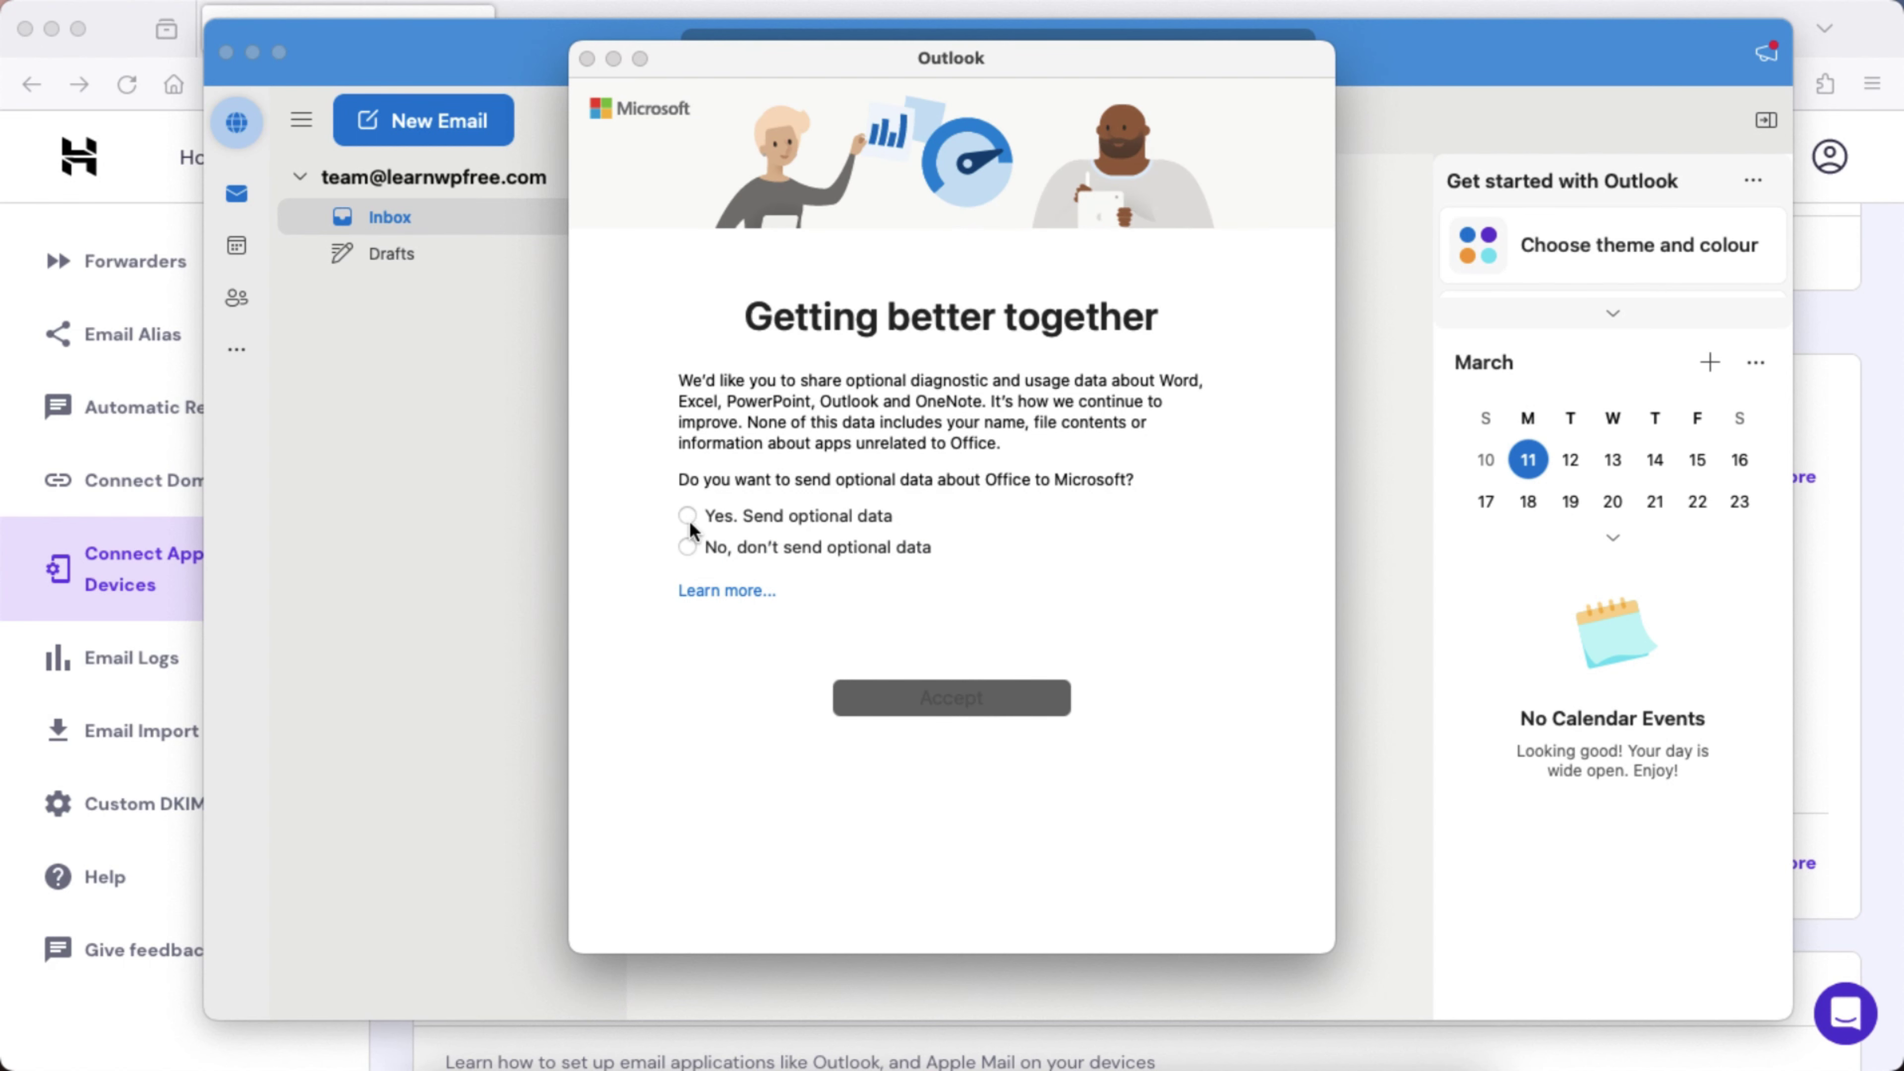
{"action": "left_click", "coordinate": [689, 547]}
{"action": "left_click", "coordinate": [952, 698]}
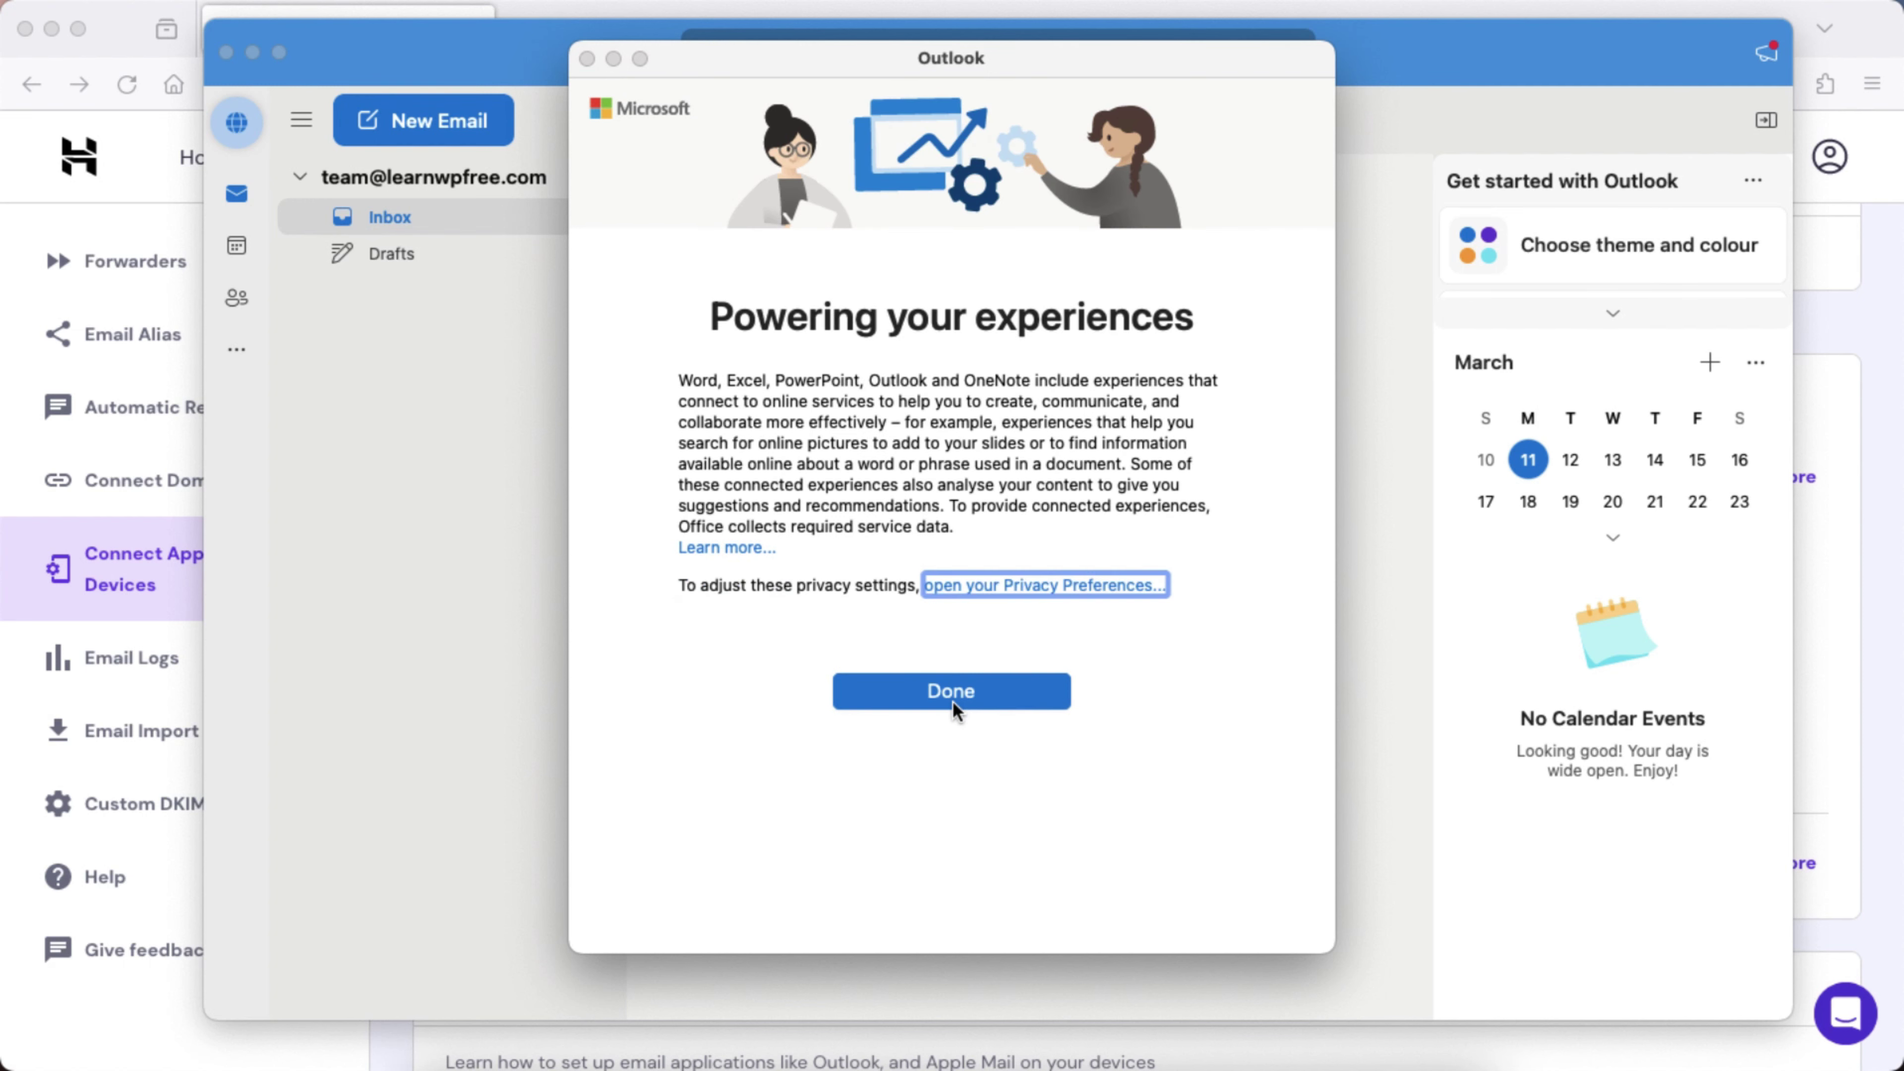
{"action": "left_click", "coordinate": [950, 691]}
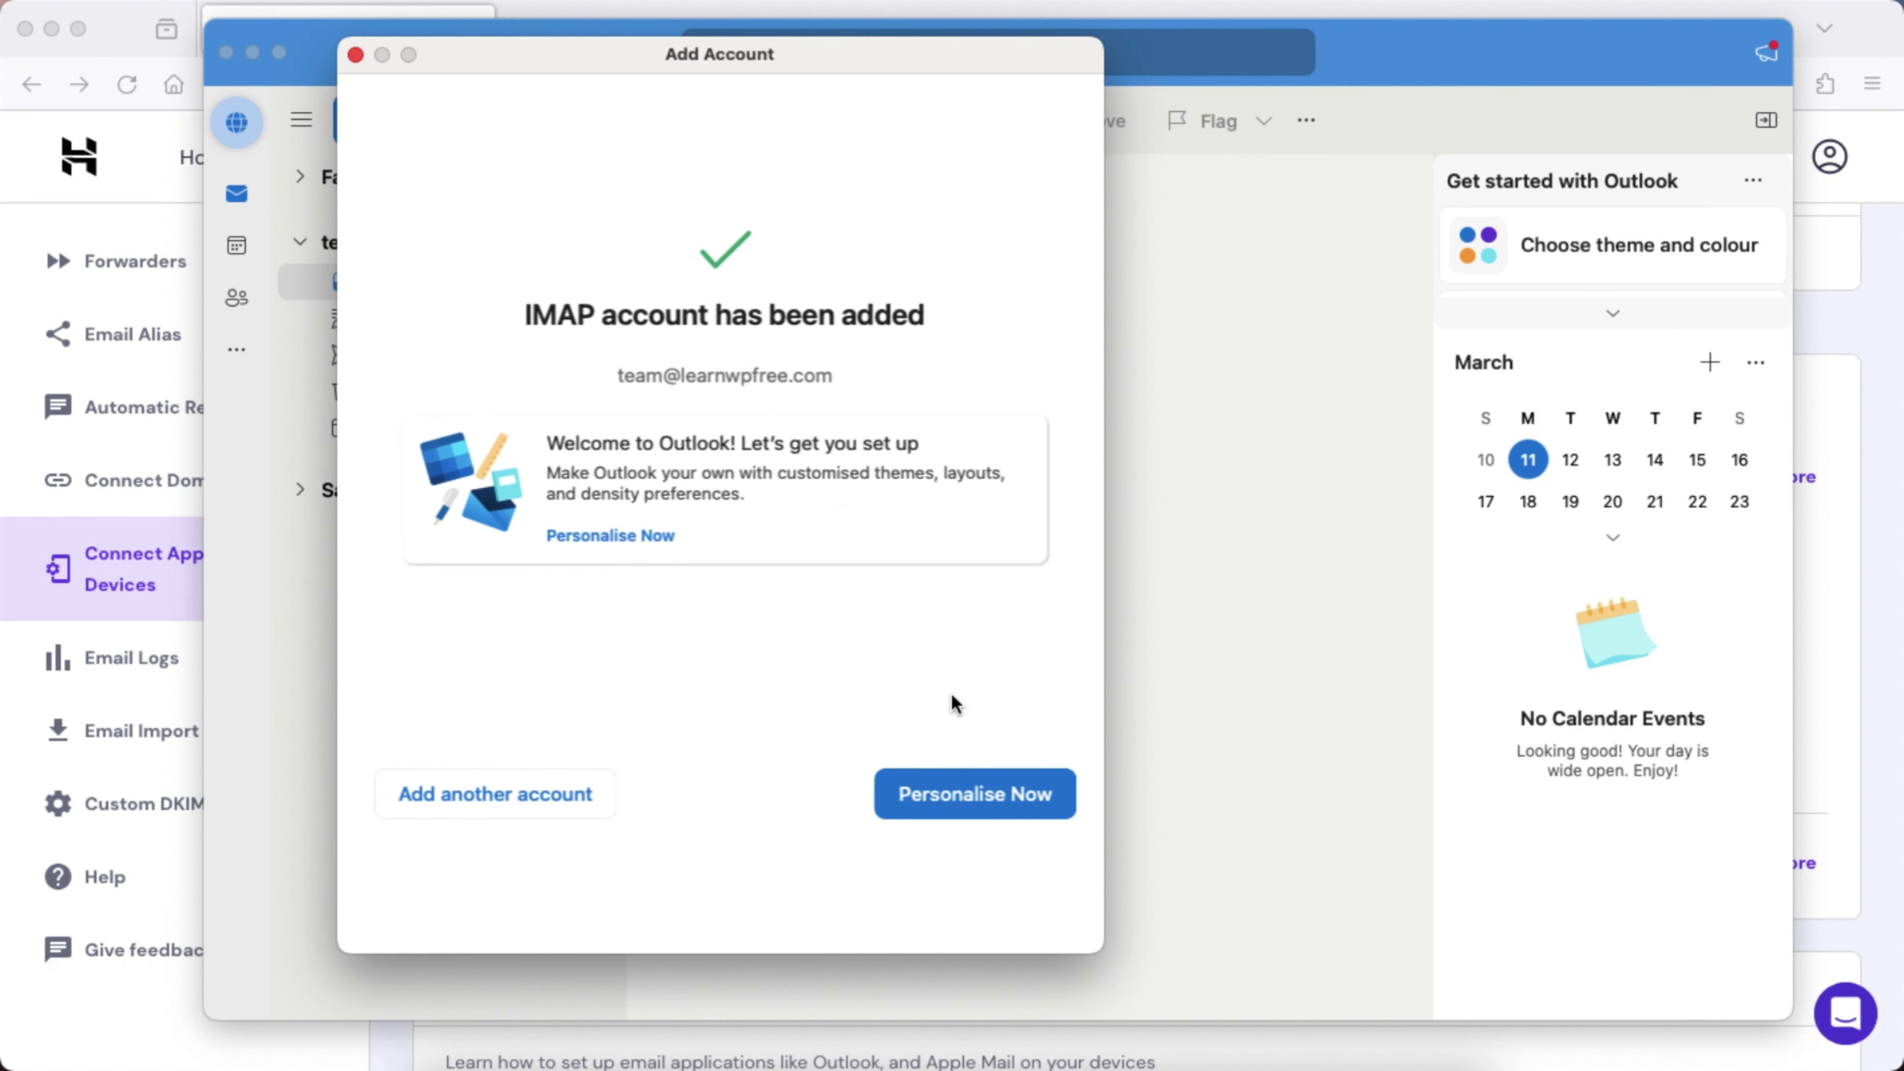
{"action": "left_click", "coordinate": [964, 795]}
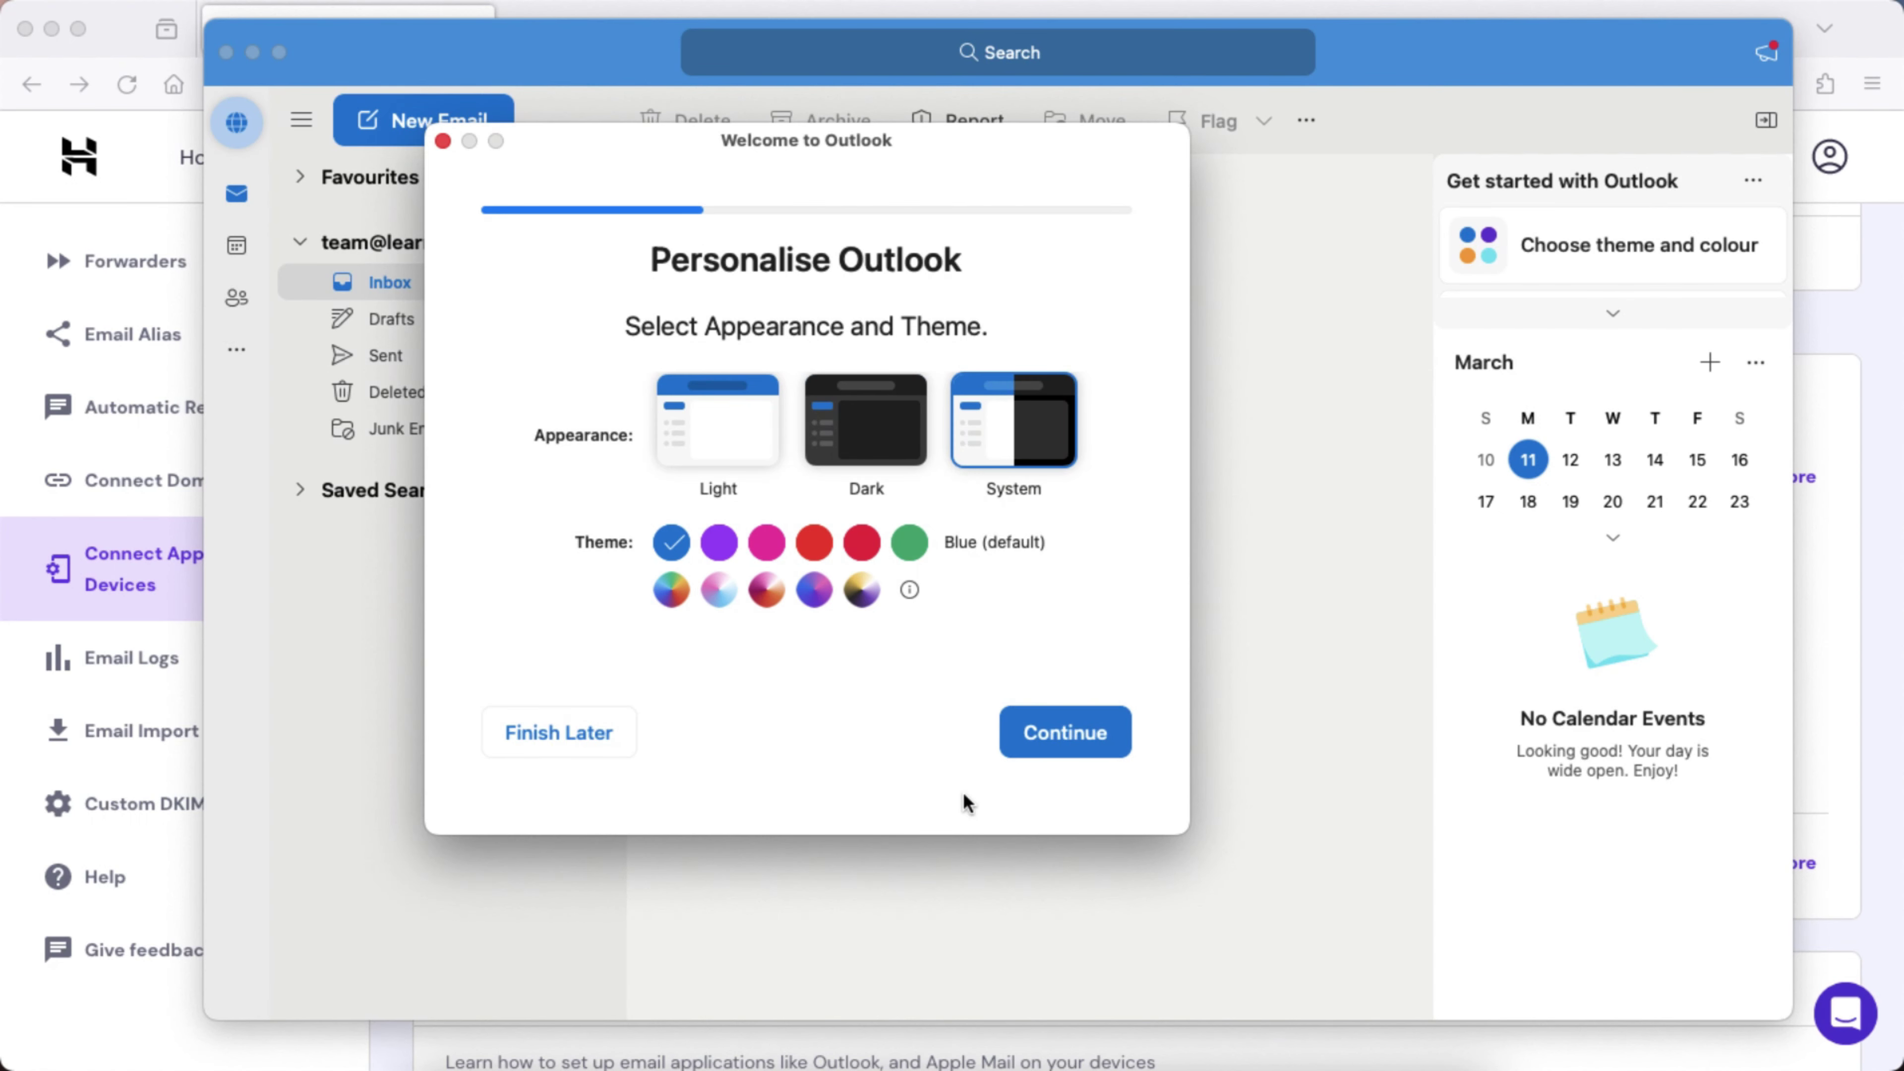
{"action": "left_click", "coordinate": [554, 734]}
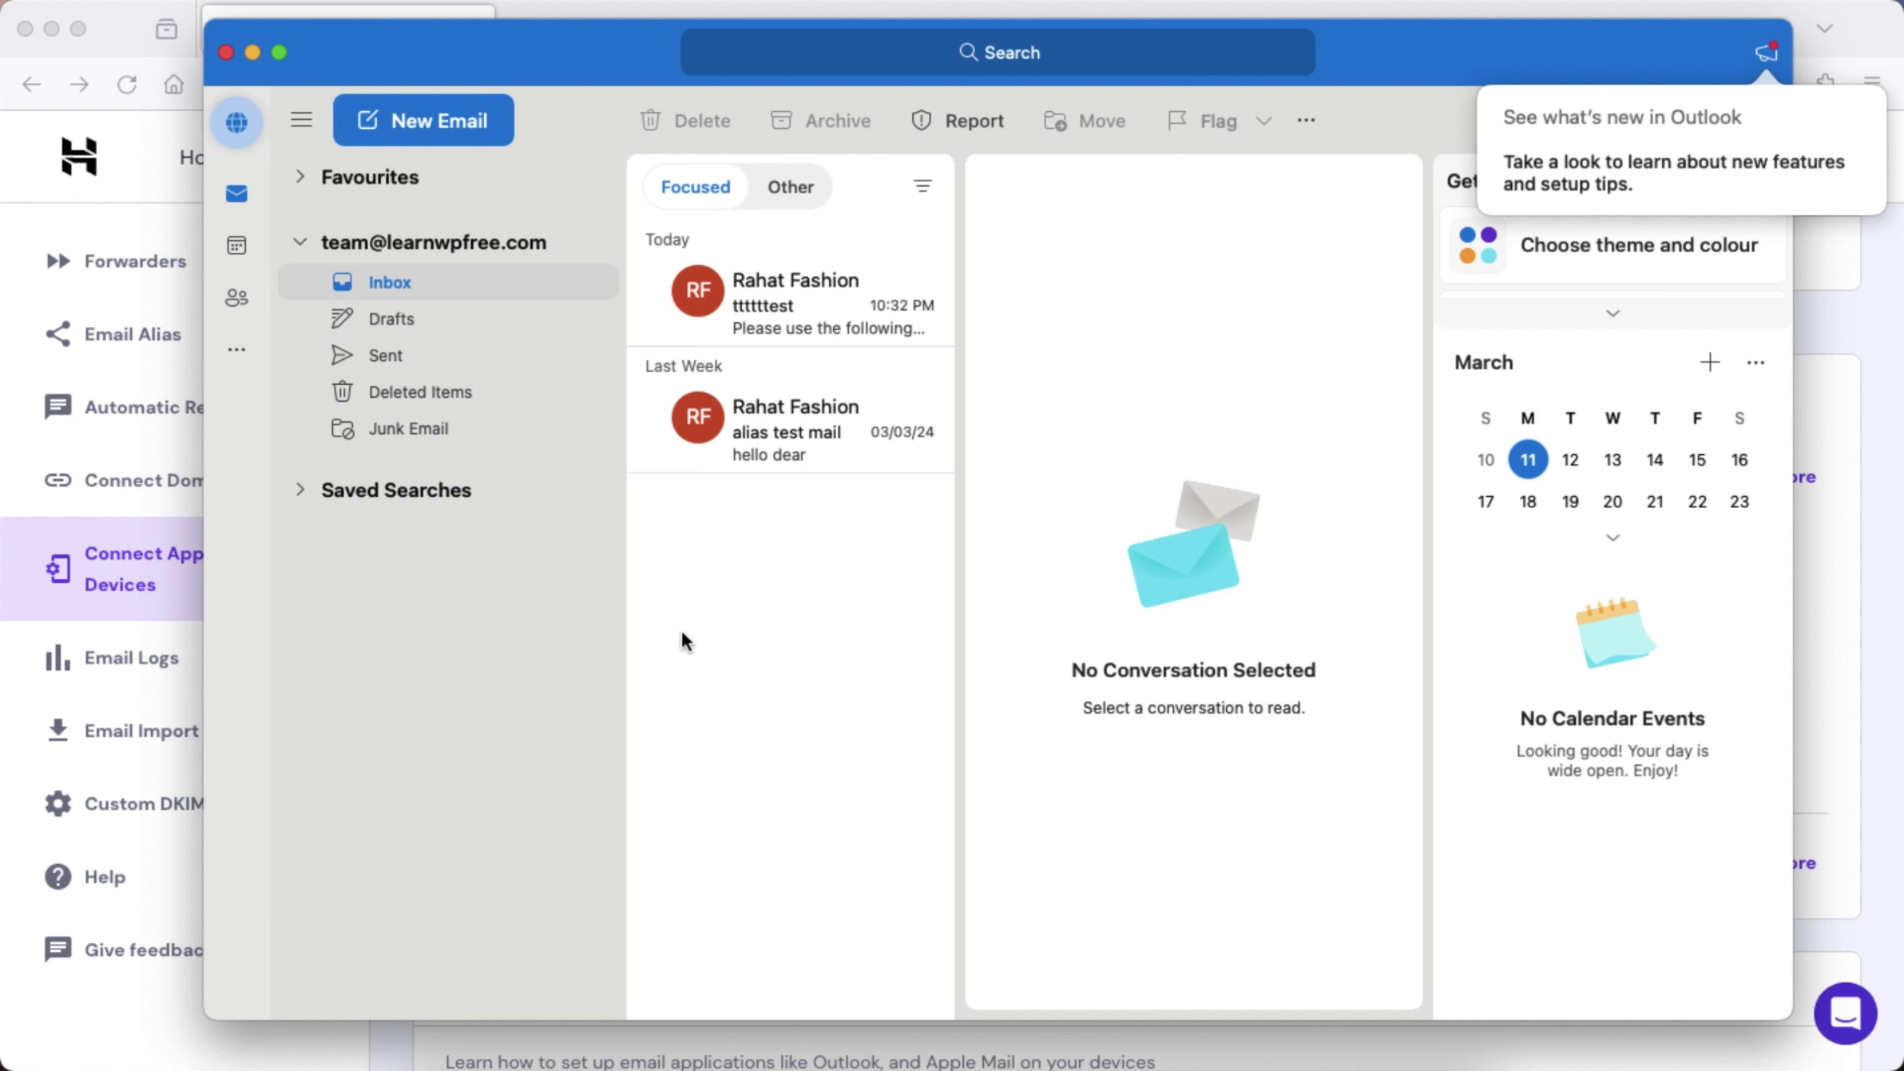
Maximise the Outlook window and dismiss the multi-account support card above the inbox messages
{"action": "double_click", "coordinate": [605, 59]}
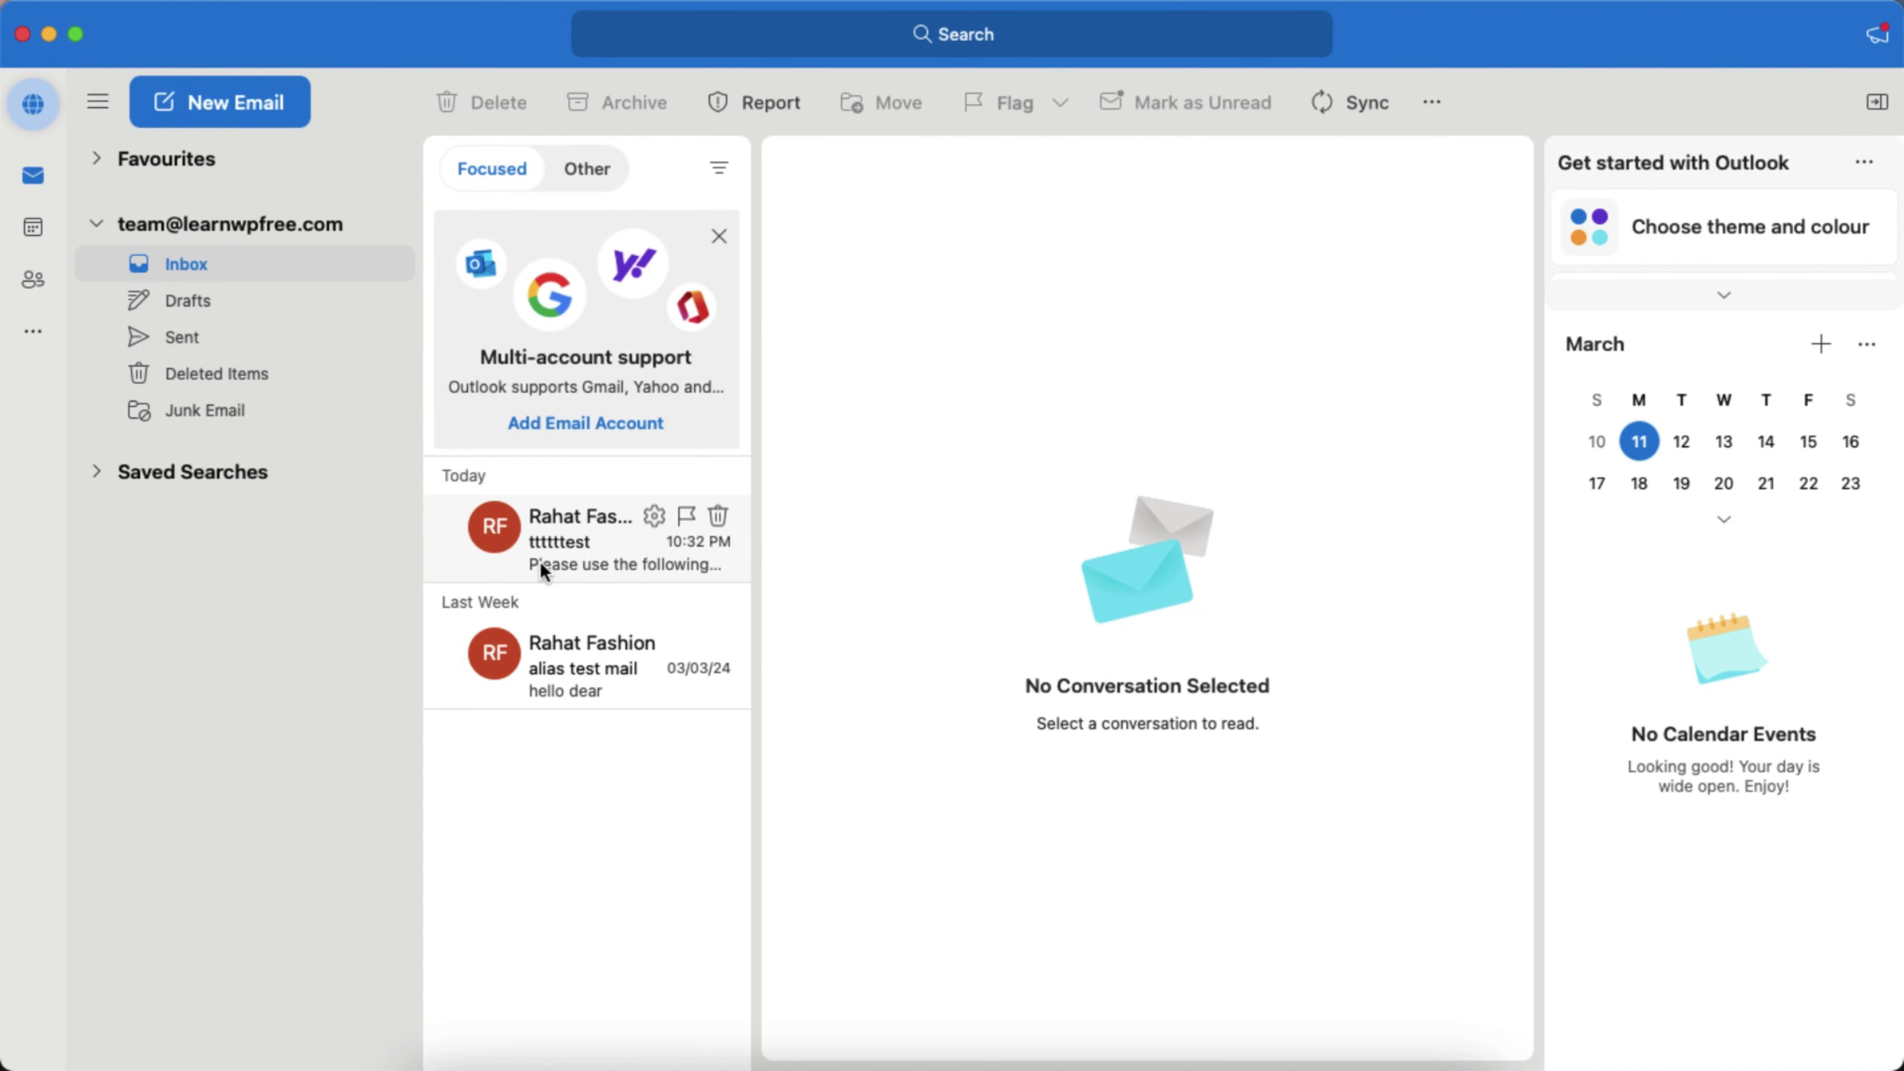
{"action": "left_click", "coordinate": [719, 235]}
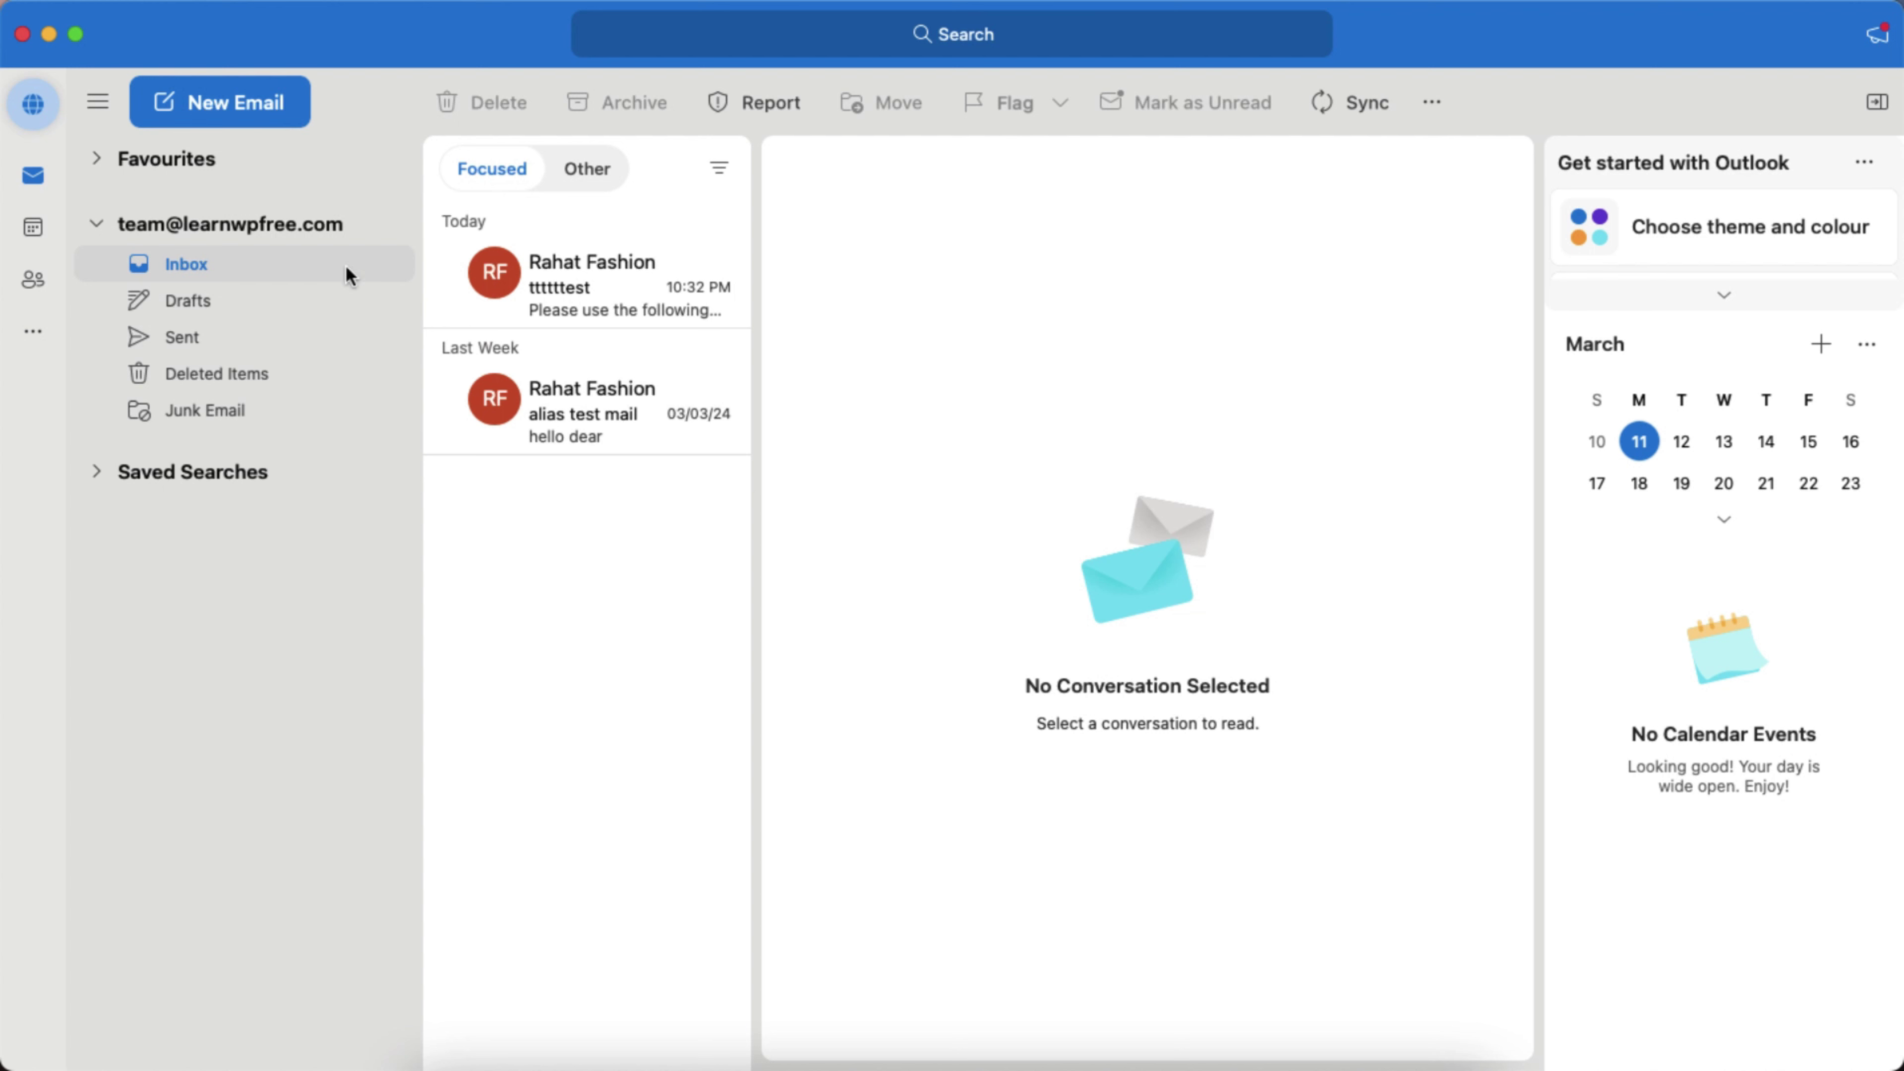
{"action": "left_click", "coordinate": [230, 105]}
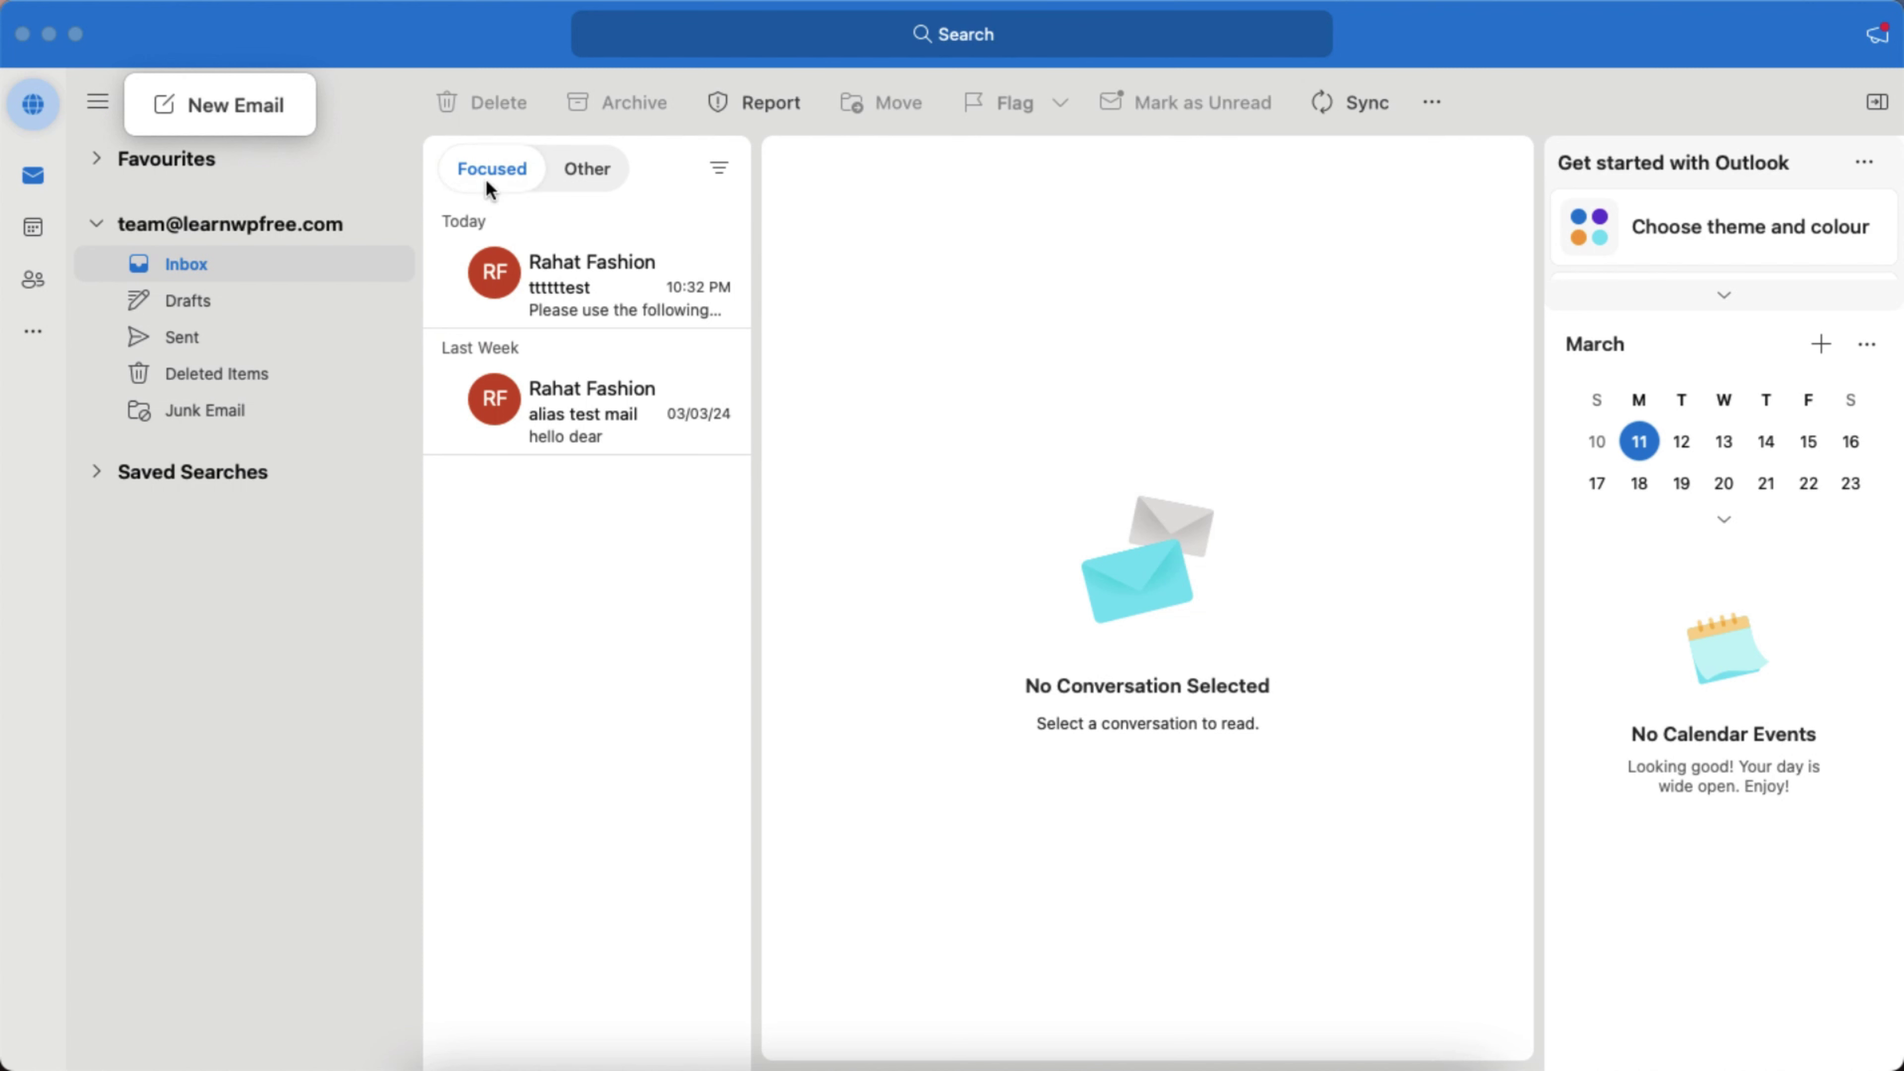
{"action": "left_click", "coordinate": [242, 256]}
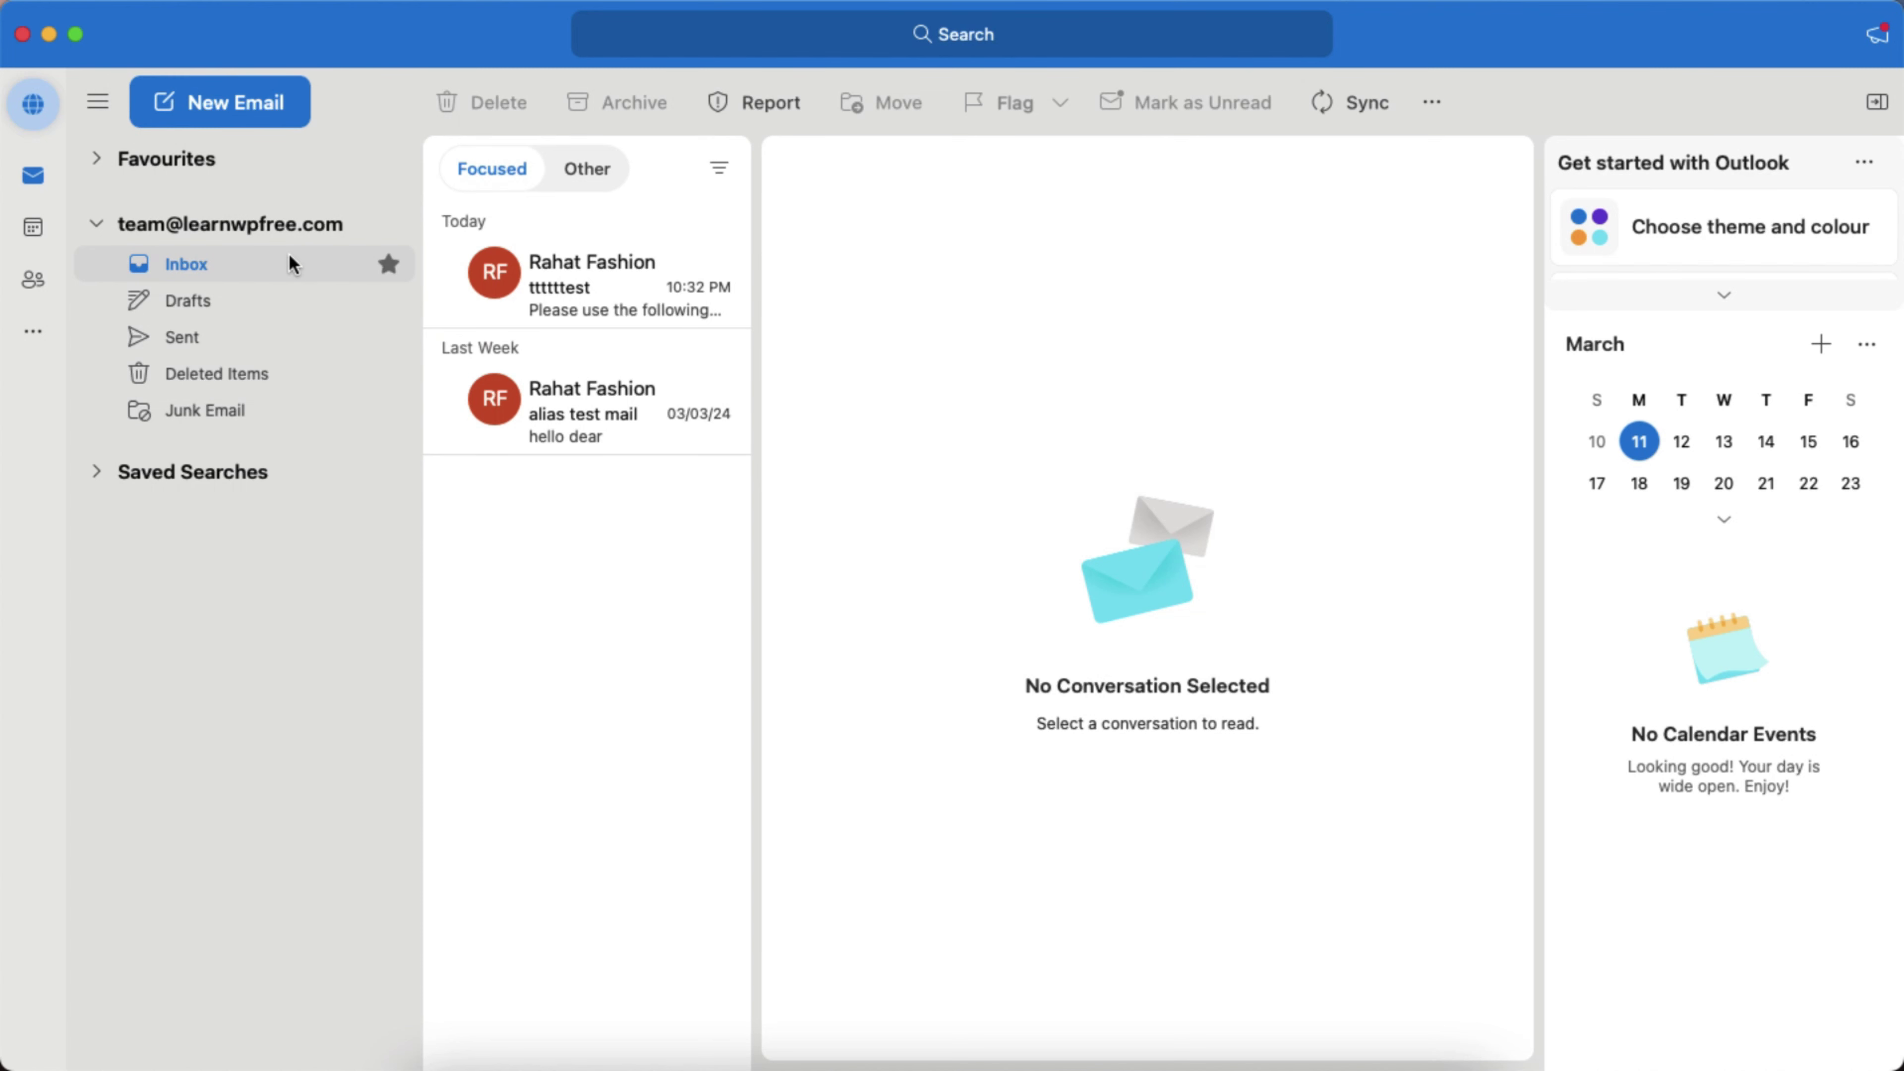